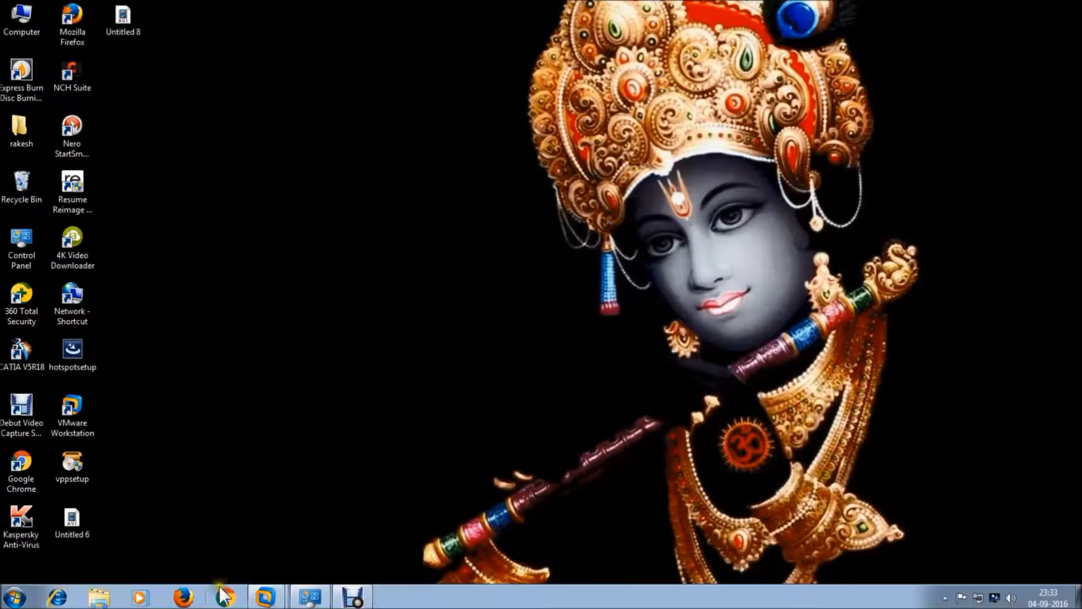
Switch to VMware Workstation and power on the Windows 7 virtual machine.
{"action": "left_click", "coordinate": [259, 558]}
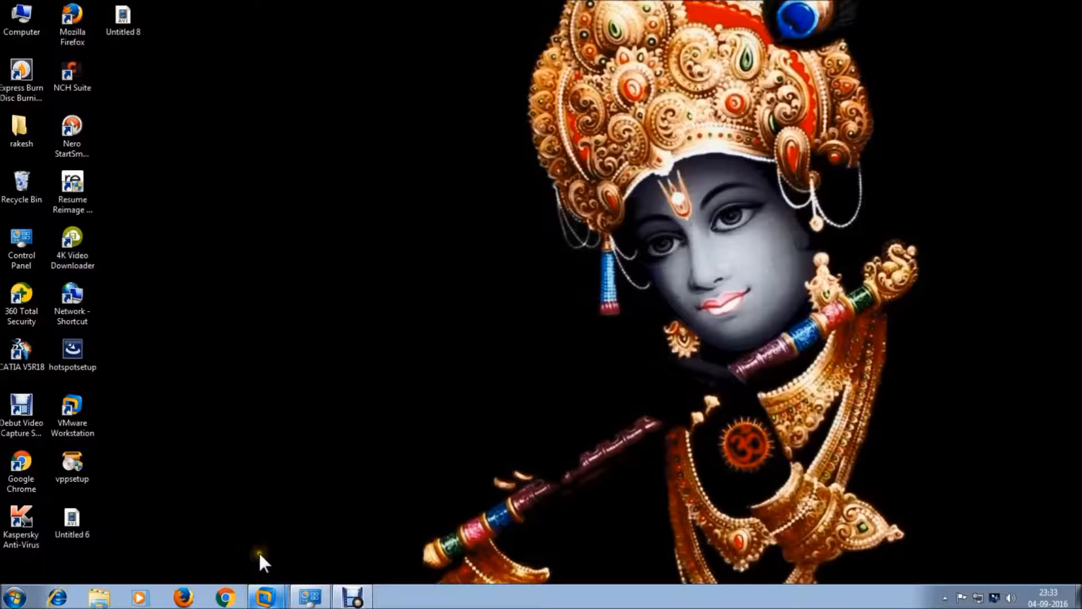
{"action": "left_click", "coordinate": [273, 591]}
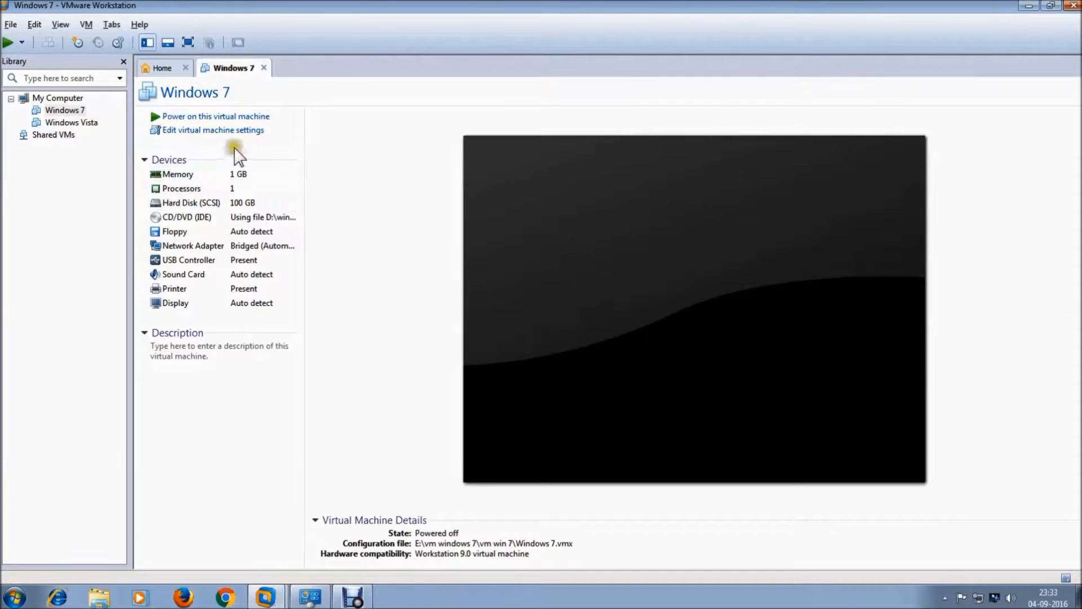
{"action": "left_click", "coordinate": [237, 117]}
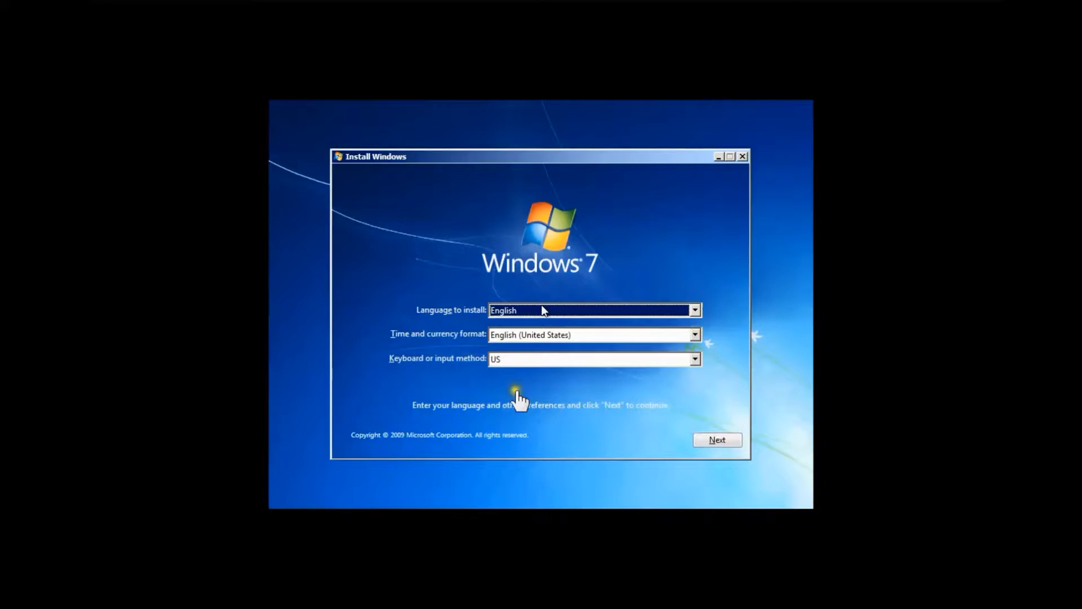
Start the Windows installation with the default English and US settings, choosing the x86 edition of Windows 7 Ultimate.
{"action": "left_click", "coordinate": [717, 440]}
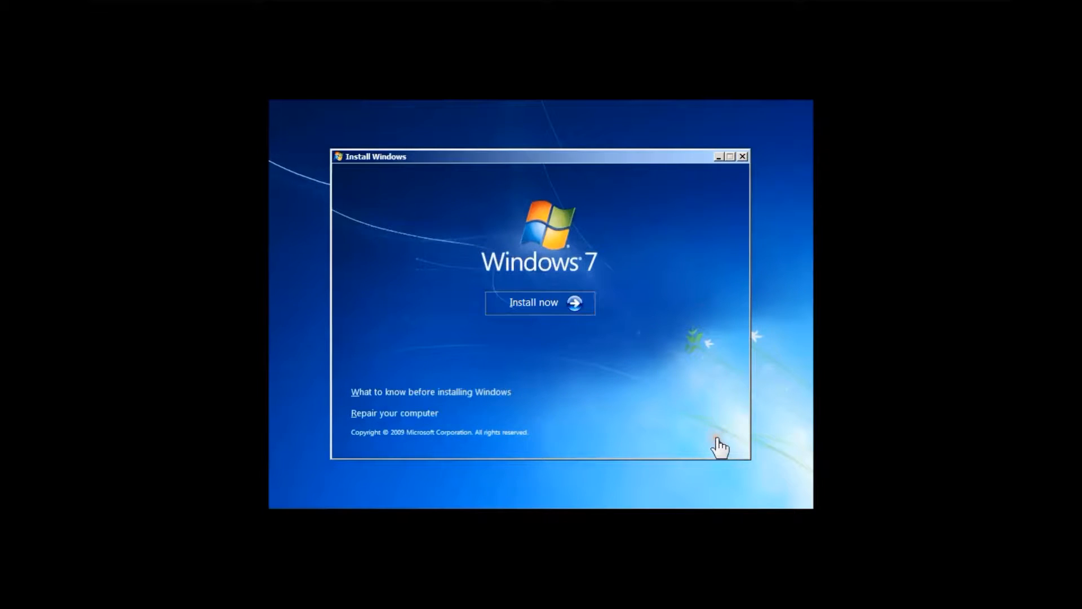
{"action": "left_click", "coordinate": [527, 303]}
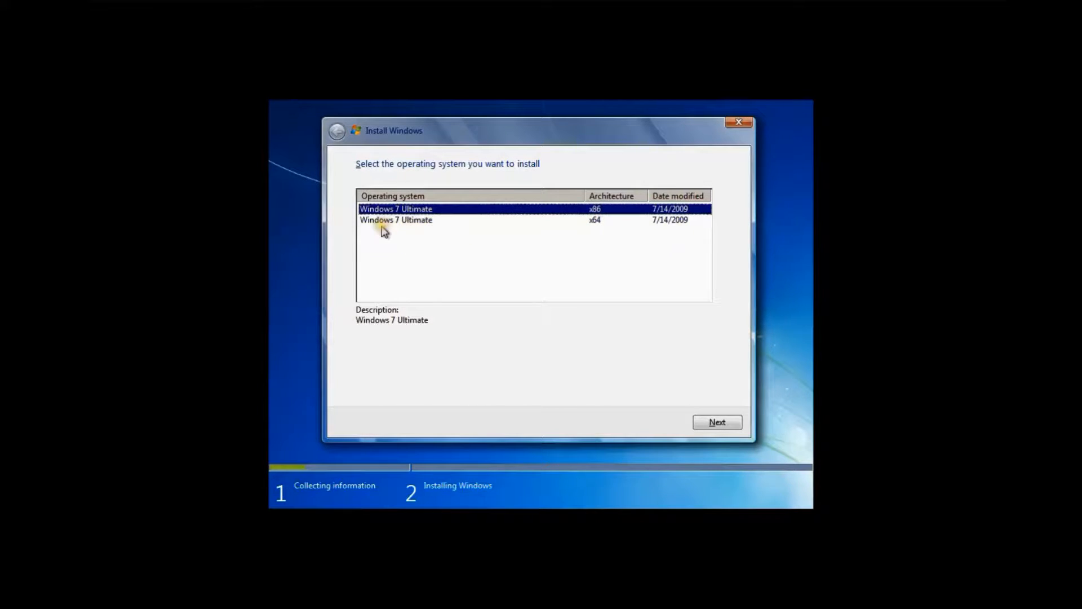
{"action": "left_click", "coordinate": [581, 221]}
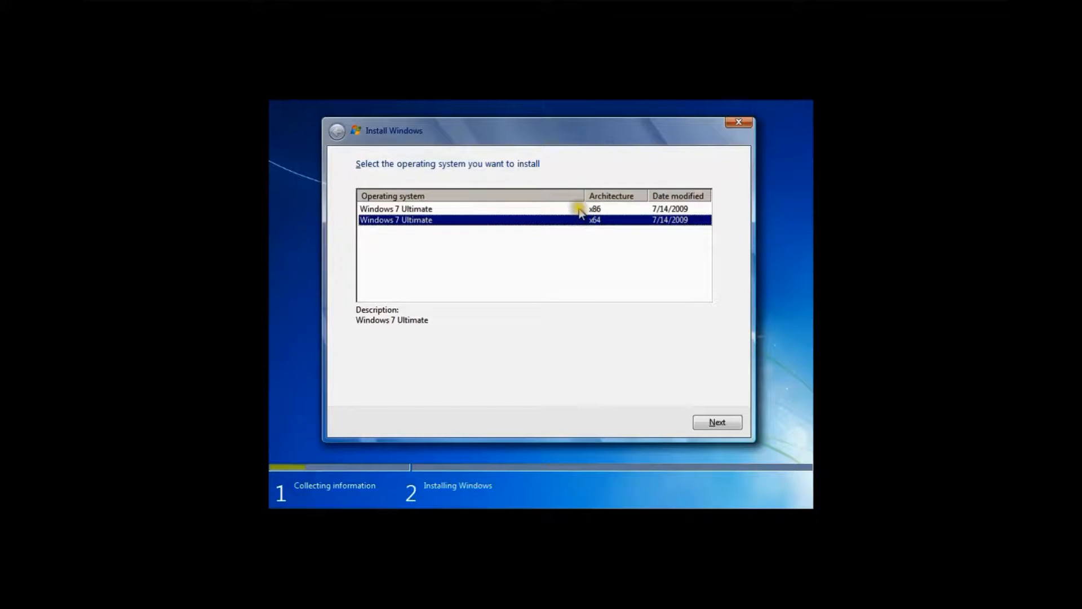
{"action": "left_click", "coordinate": [579, 210]}
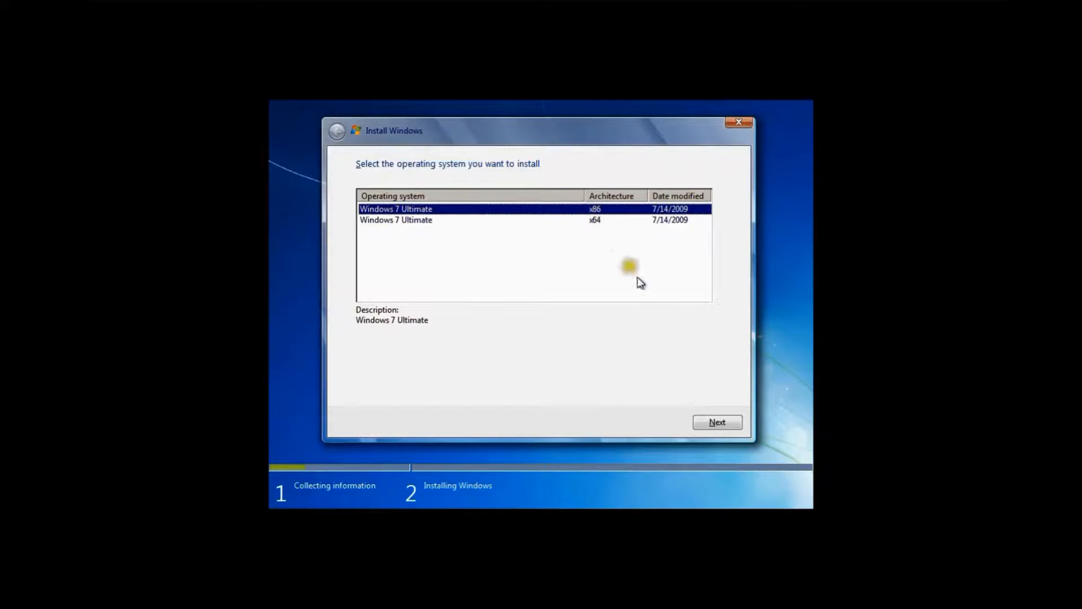
{"action": "left_click", "coordinate": [717, 422]}
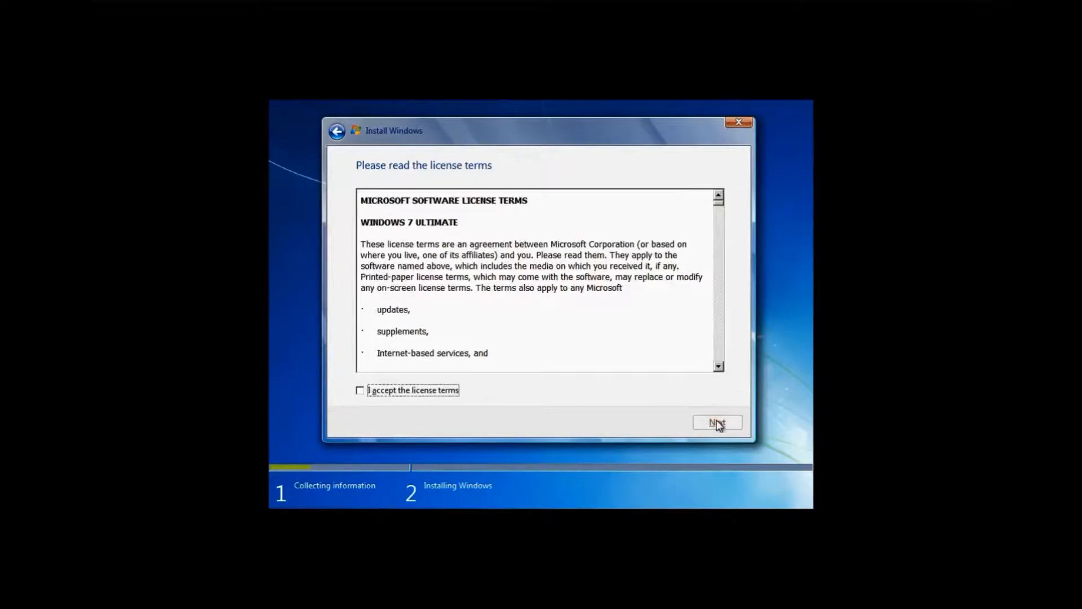
Accept the license terms and choose the Custom (advanced) installation type.
{"action": "left_click", "coordinate": [411, 390]}
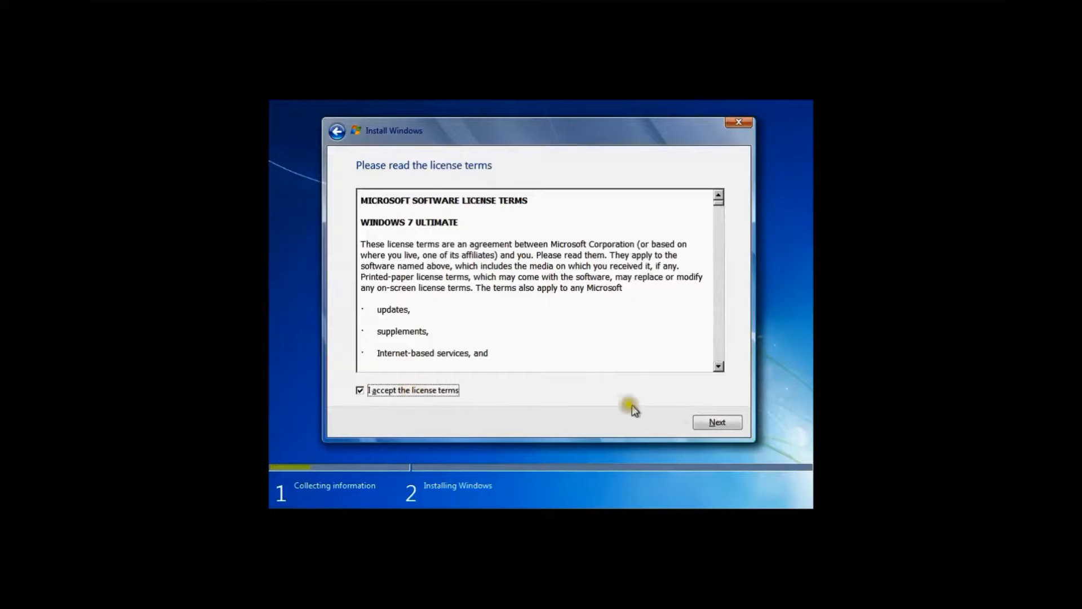
{"action": "left_click", "coordinate": [710, 423]}
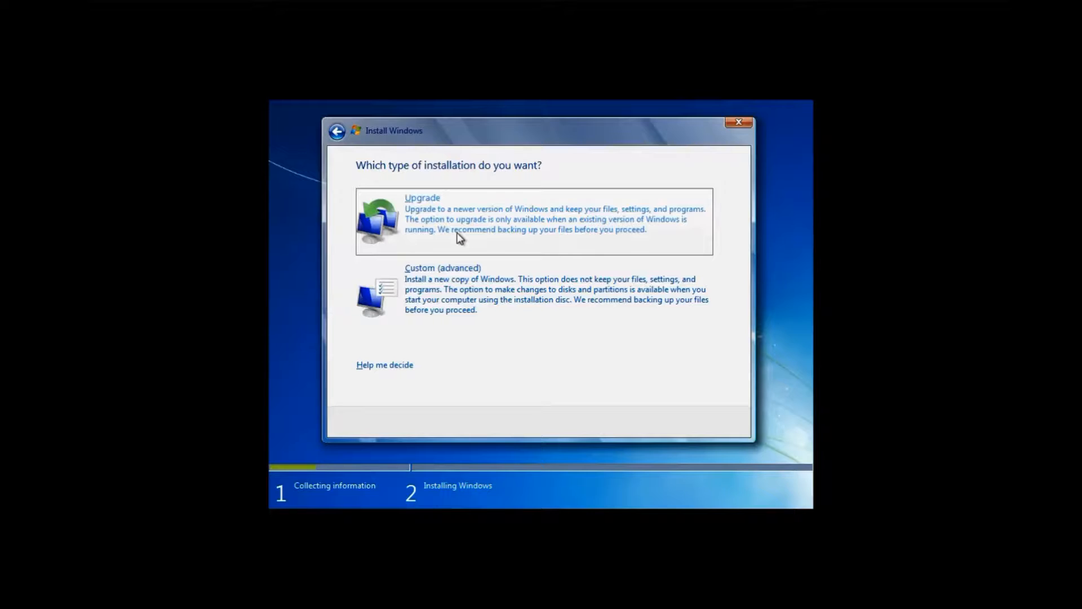
{"action": "left_click", "coordinate": [445, 306]}
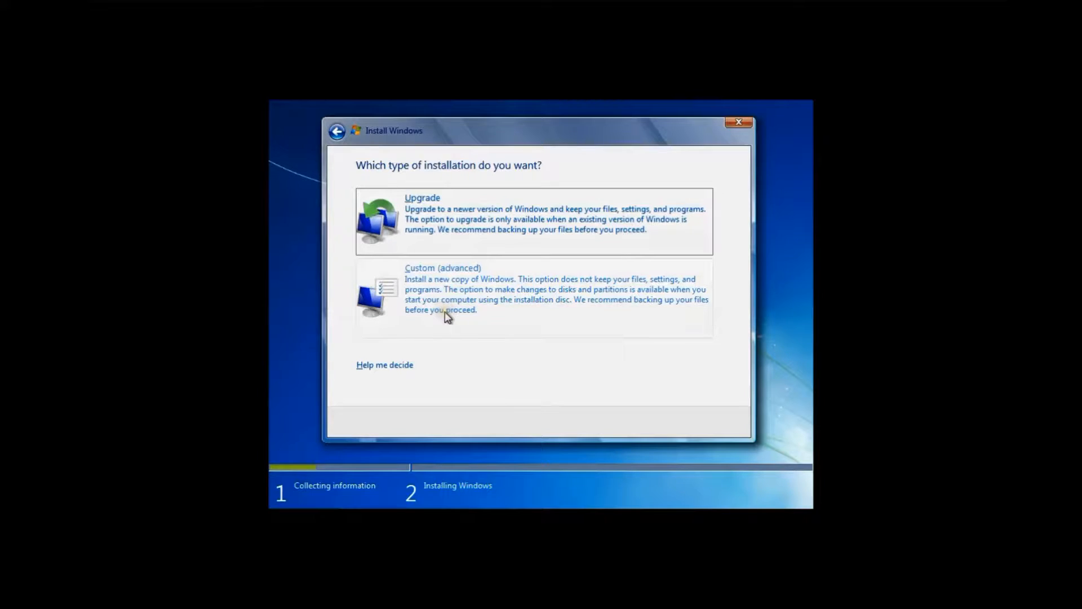
{"action": "left_click", "coordinate": [445, 303]}
{"action": "left_click", "coordinate": [450, 285]}
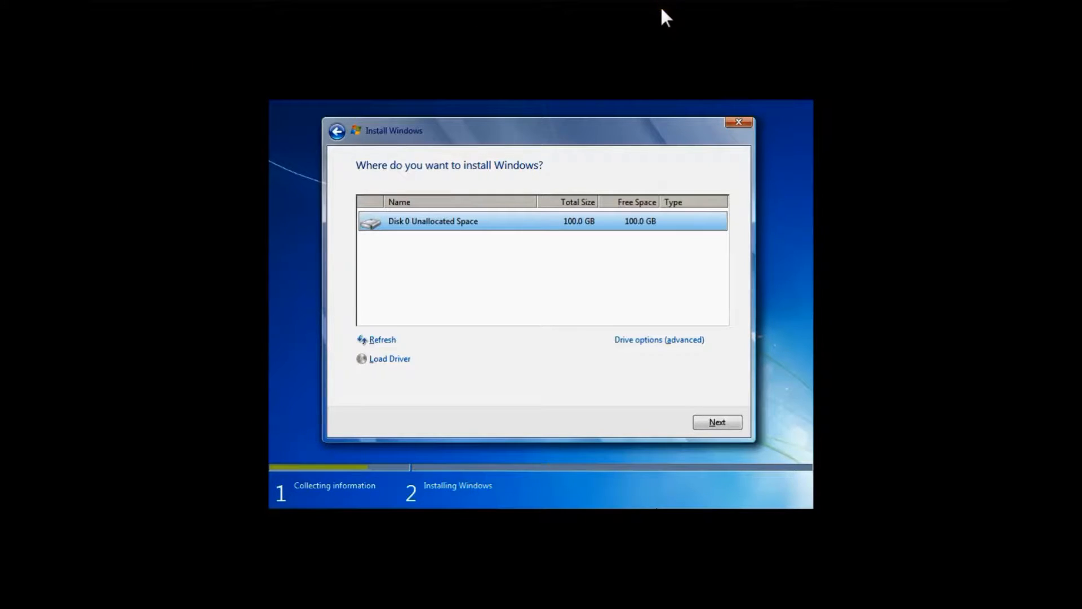
Create a 50000 MB partition on Disk 0's unallocated space, allowing Windows to add partitions for system files.
{"action": "left_click", "coordinate": [420, 218]}
{"action": "left_click", "coordinate": [657, 342]}
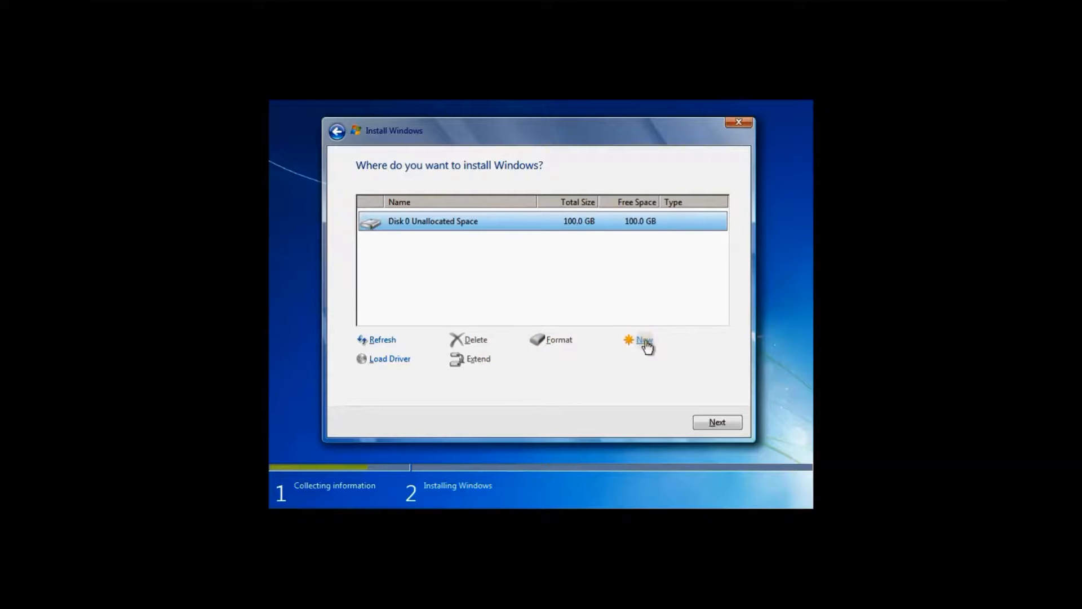
{"action": "left_click", "coordinate": [647, 345]}
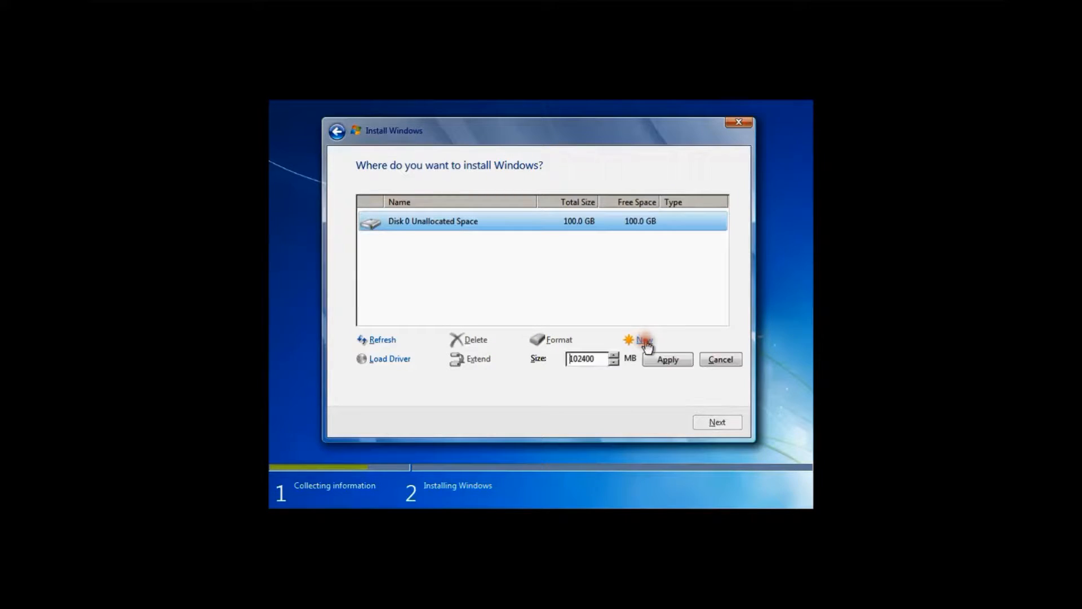
{"action": "left_click", "coordinate": [582, 363]}
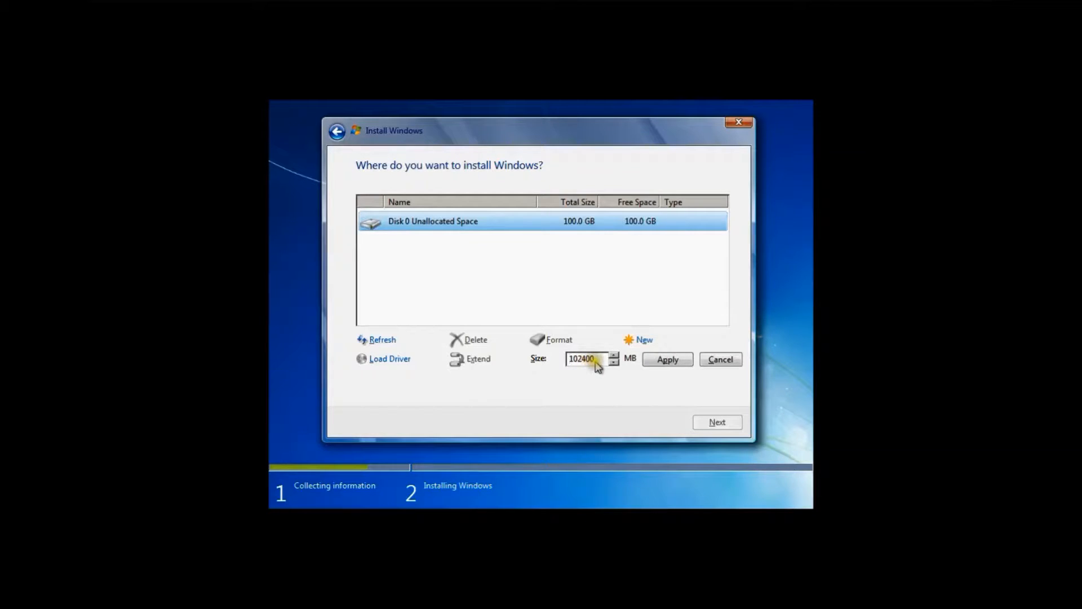
{"action": "double_click", "coordinate": [586, 359]}
{"action": "type", "text": "50000"}
{"action": "left_click", "coordinate": [679, 360]}
{"action": "left_click", "coordinate": [680, 364]}
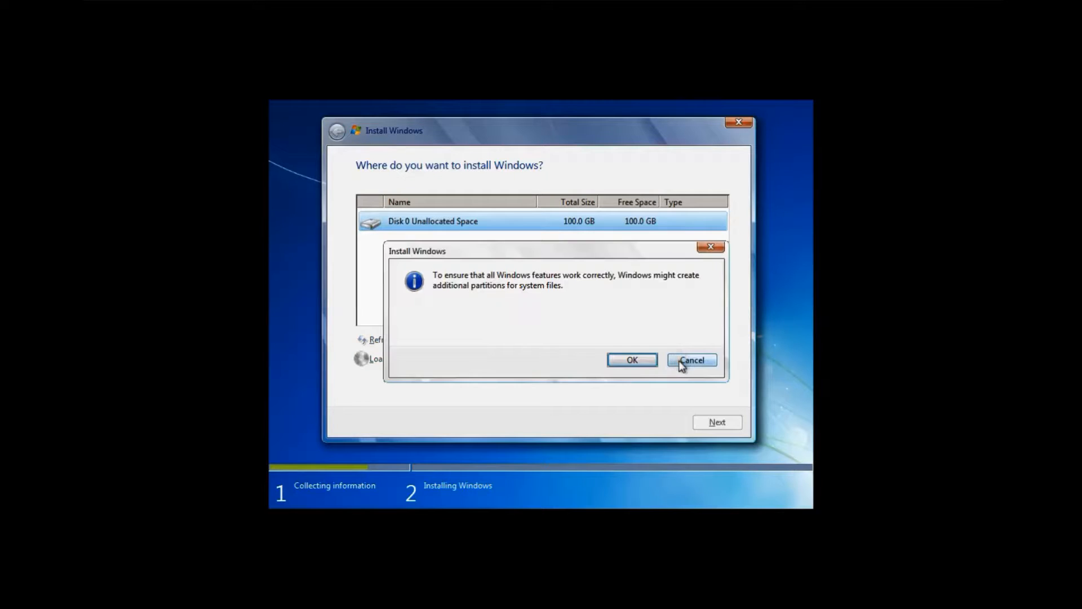
{"action": "left_click", "coordinate": [630, 363]}
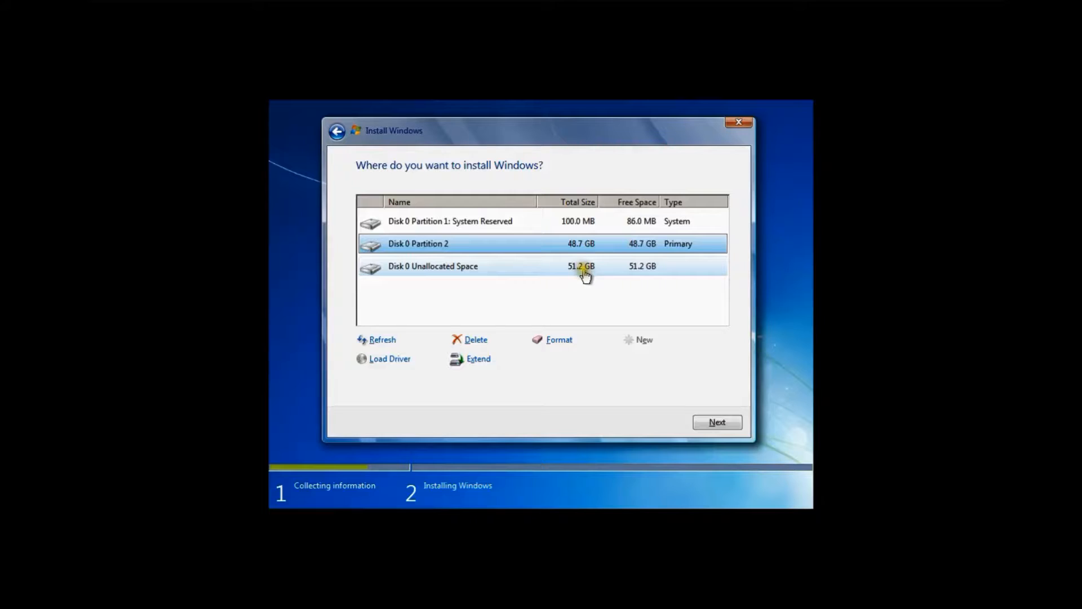
Create a 30000 MB partition from the remaining unallocated space on Disk 0.
{"action": "left_click", "coordinate": [617, 269]}
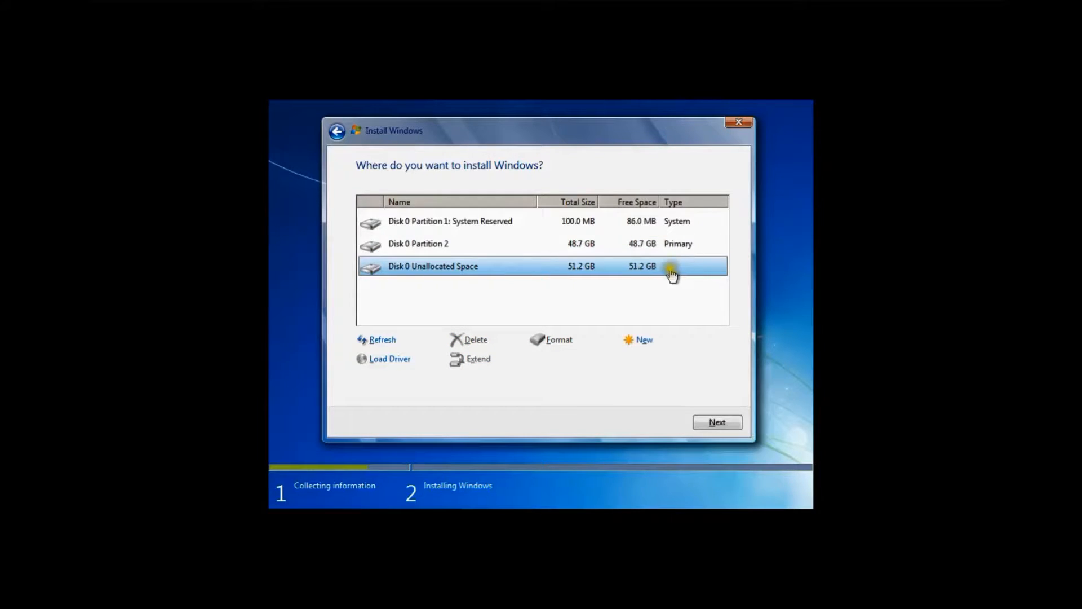
{"action": "left_click", "coordinate": [643, 341]}
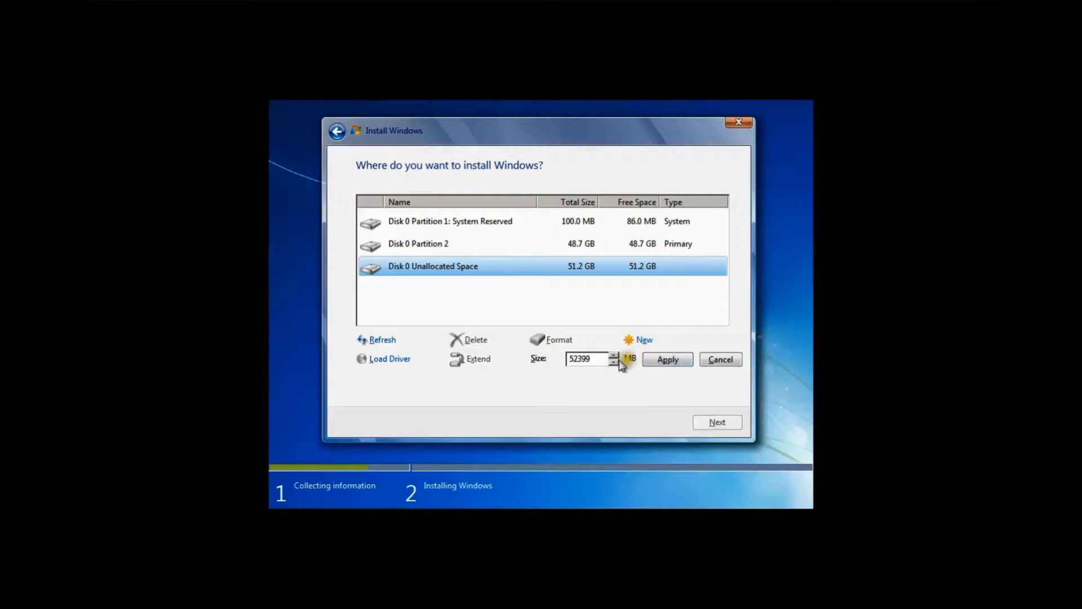
{"action": "double_click", "coordinate": [580, 359]}
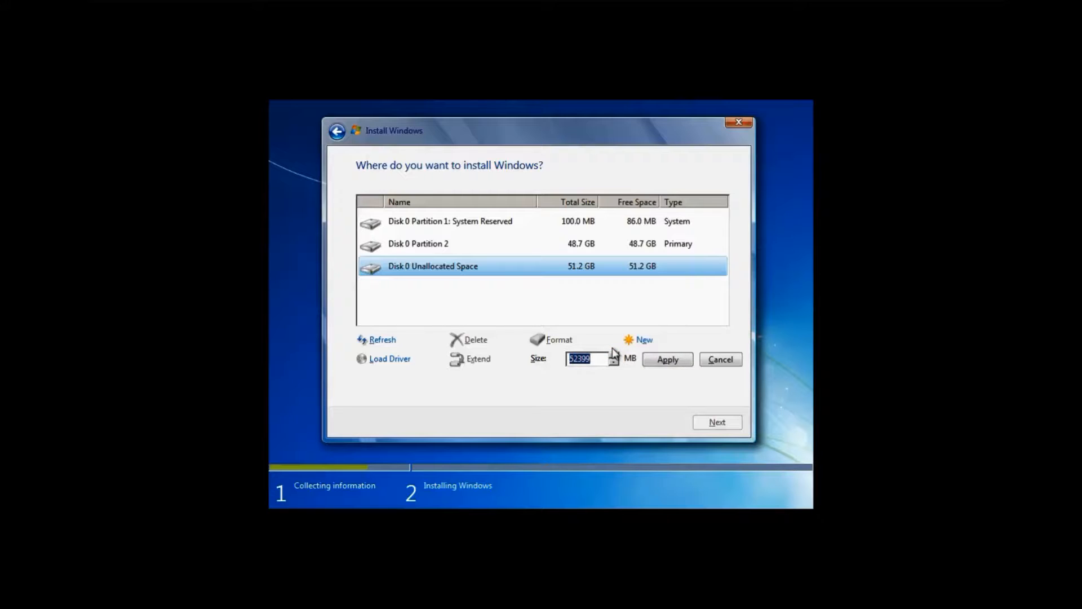
{"action": "type", "text": "30000"}
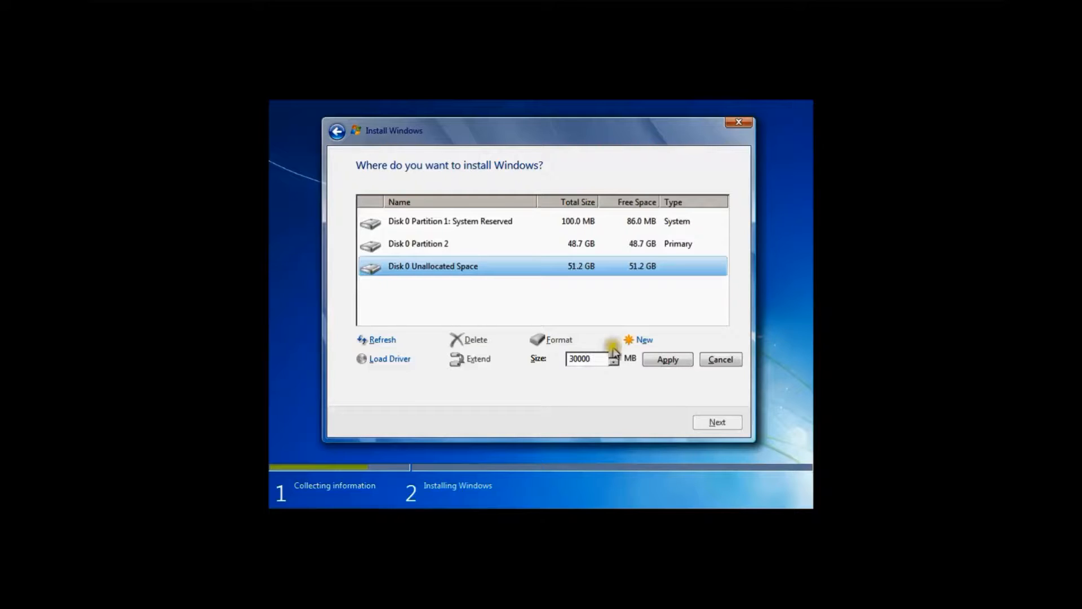
{"action": "left_click", "coordinate": [664, 361]}
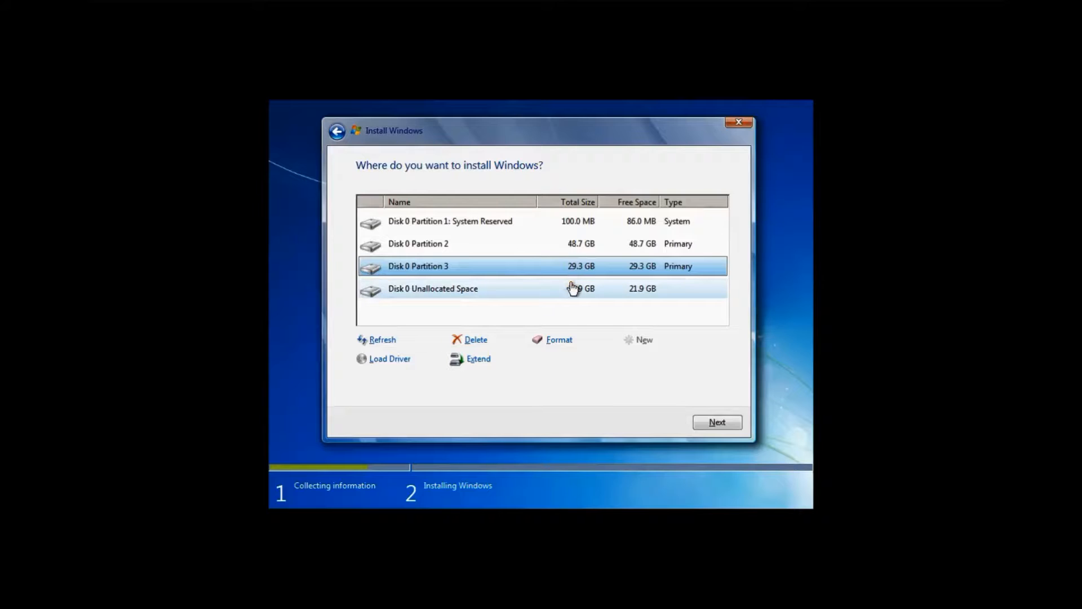
Create a partition from all the remaining 22399 MB of unallocated space and start installing Windows on it.
{"action": "left_click", "coordinate": [624, 302]}
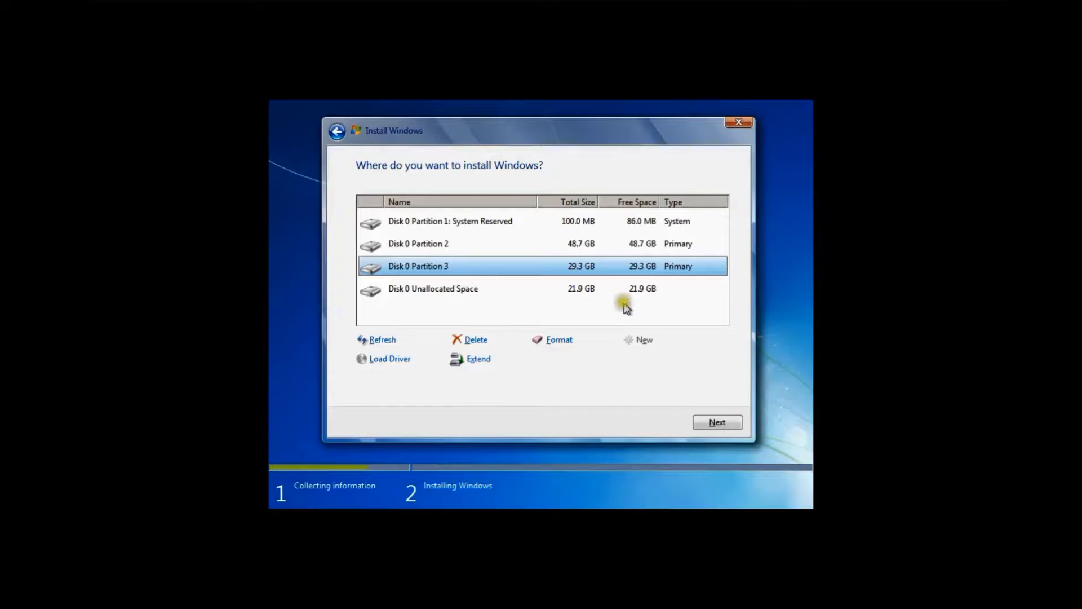
{"action": "left_click", "coordinate": [610, 309]}
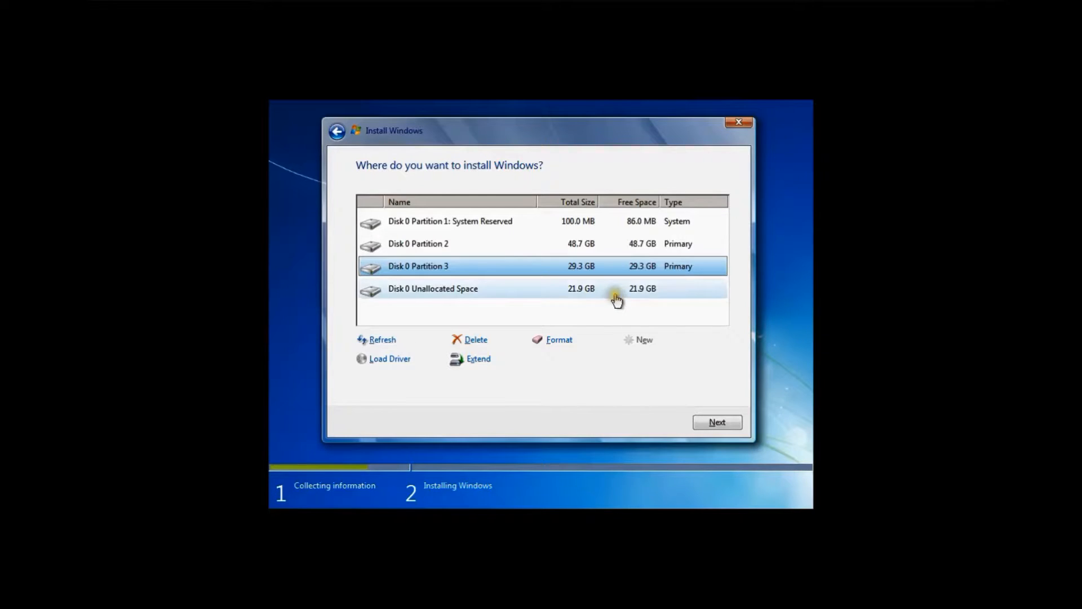
{"action": "left_click", "coordinate": [616, 296]}
{"action": "left_click", "coordinate": [643, 339]}
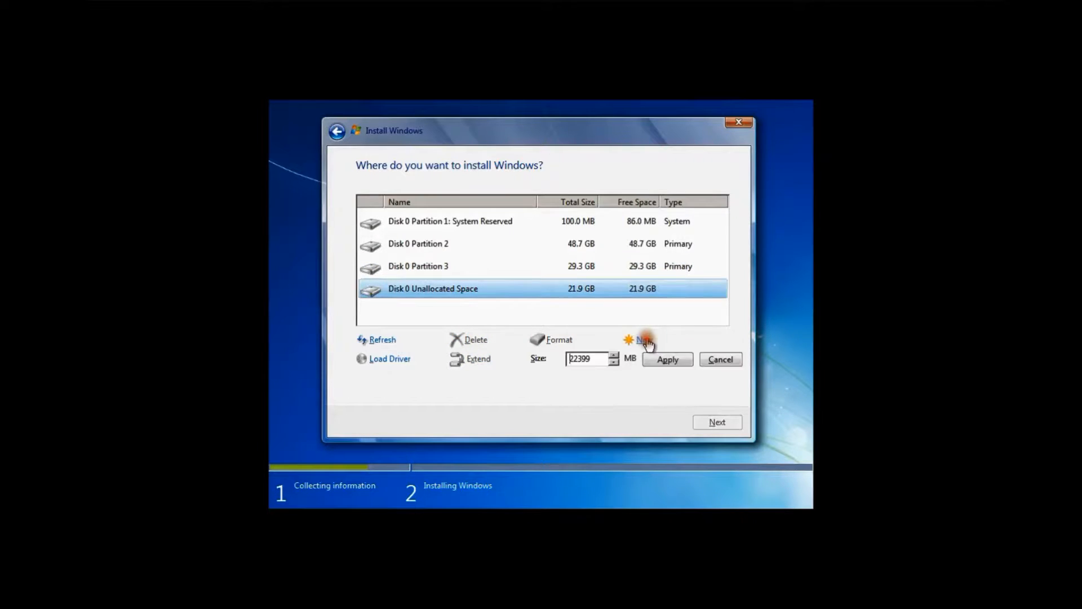
{"action": "left_click", "coordinate": [669, 358]}
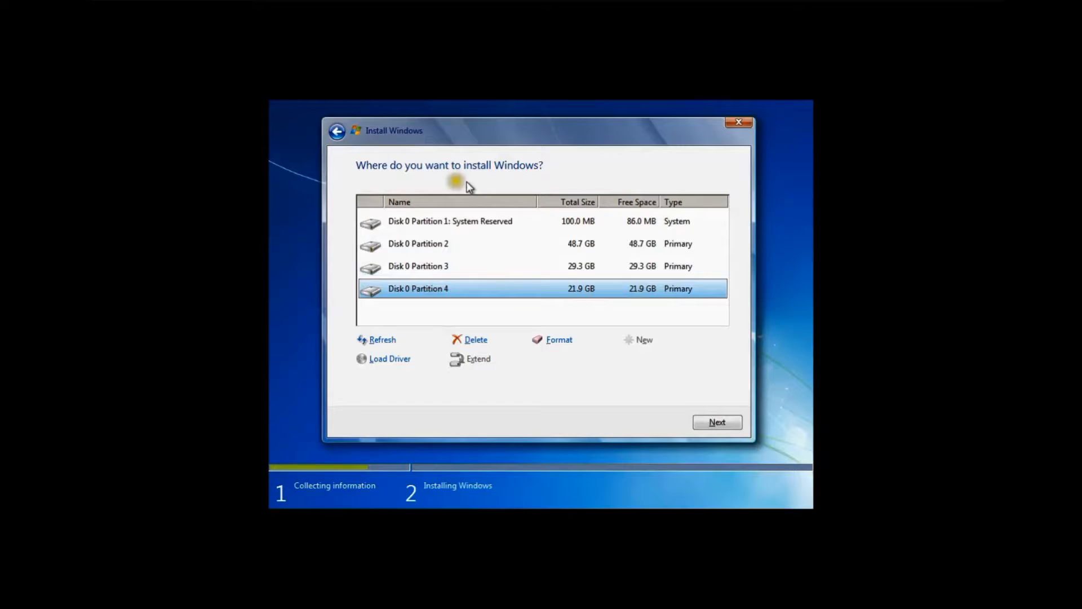
{"action": "left_click", "coordinate": [724, 422]}
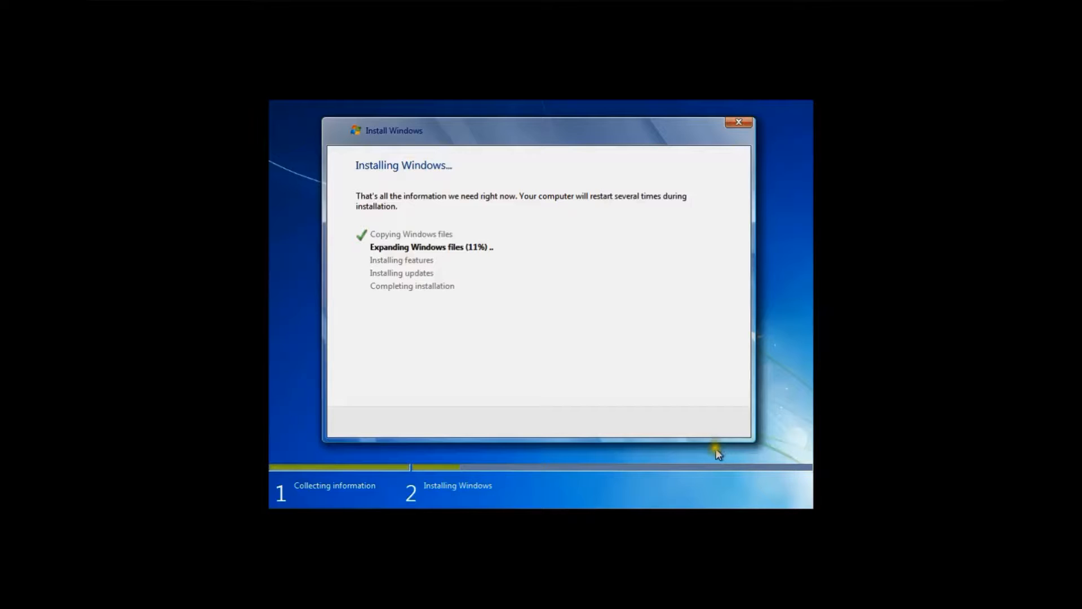
{"action": "key", "text": "ctrl+alt+Return"}
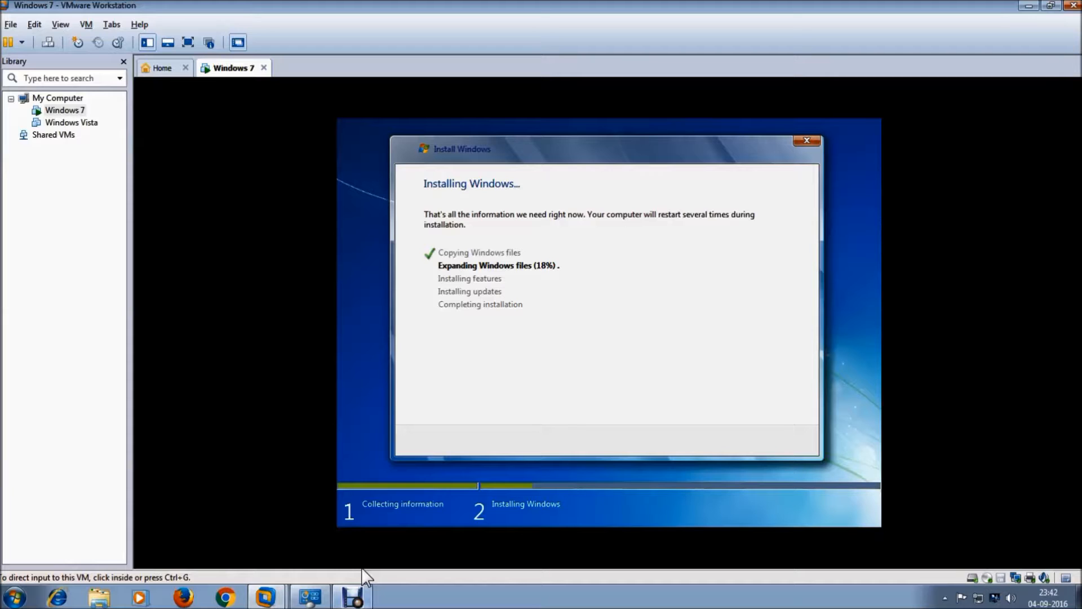
{"action": "left_click", "coordinate": [283, 428]}
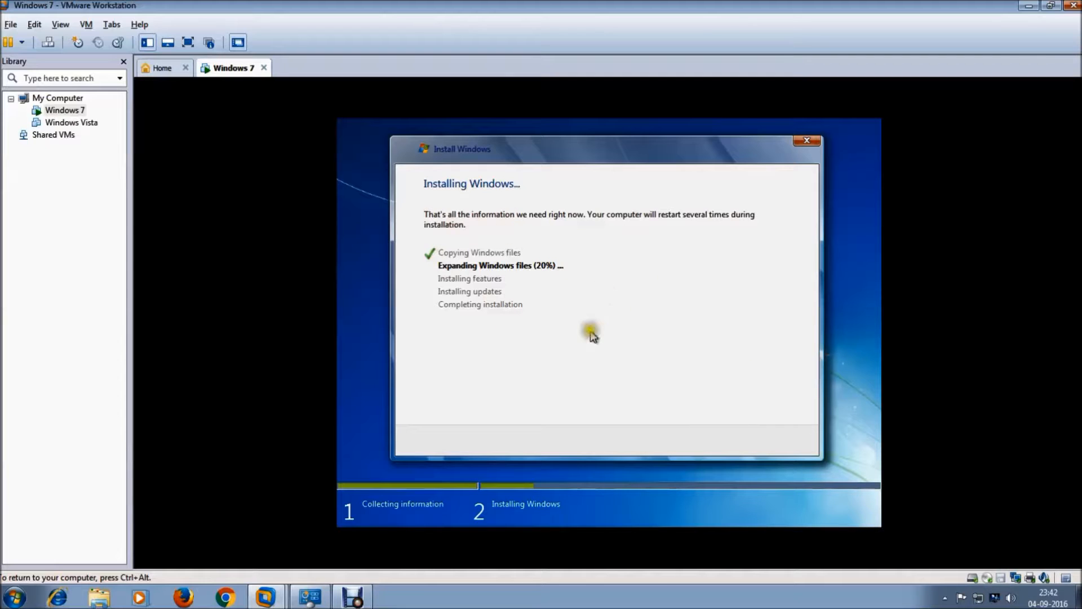
{"action": "key", "text": "ctrl+alt"}
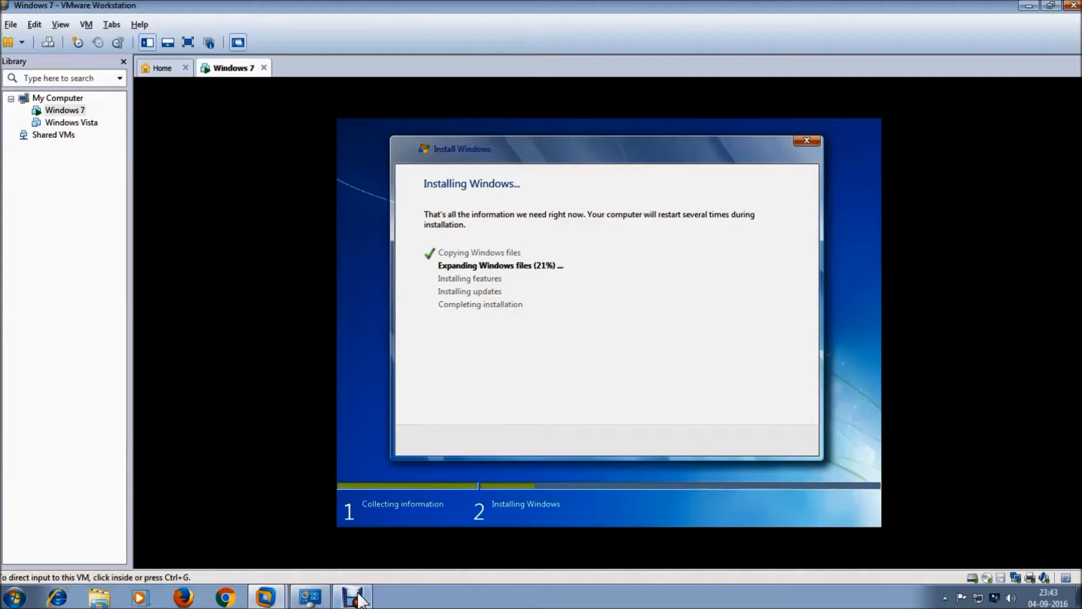
{"action": "left_click", "coordinate": [359, 437]}
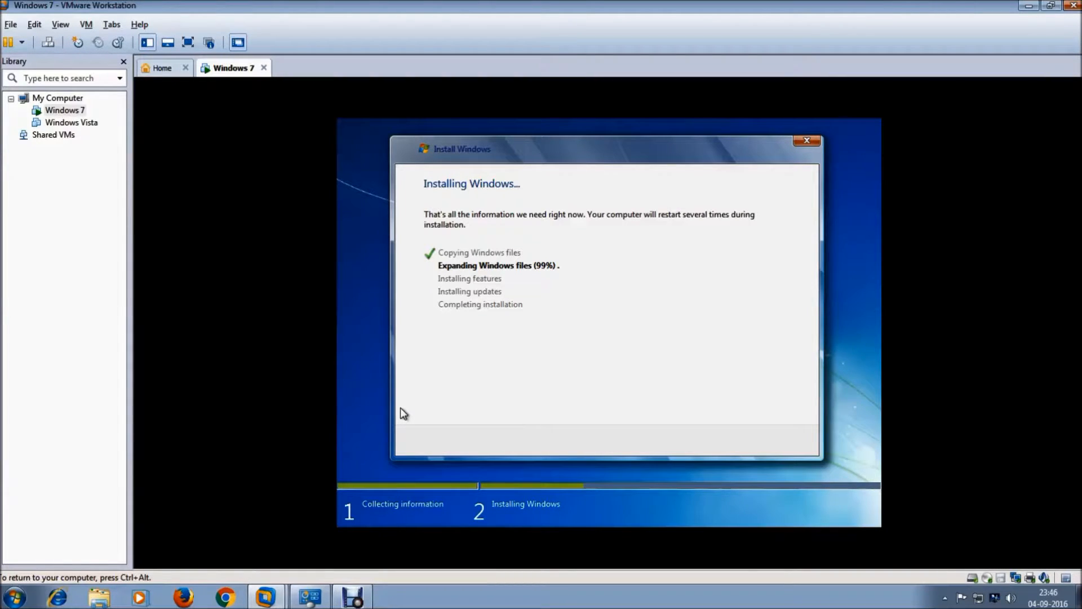
{"action": "key", "text": "ctrl+alt"}
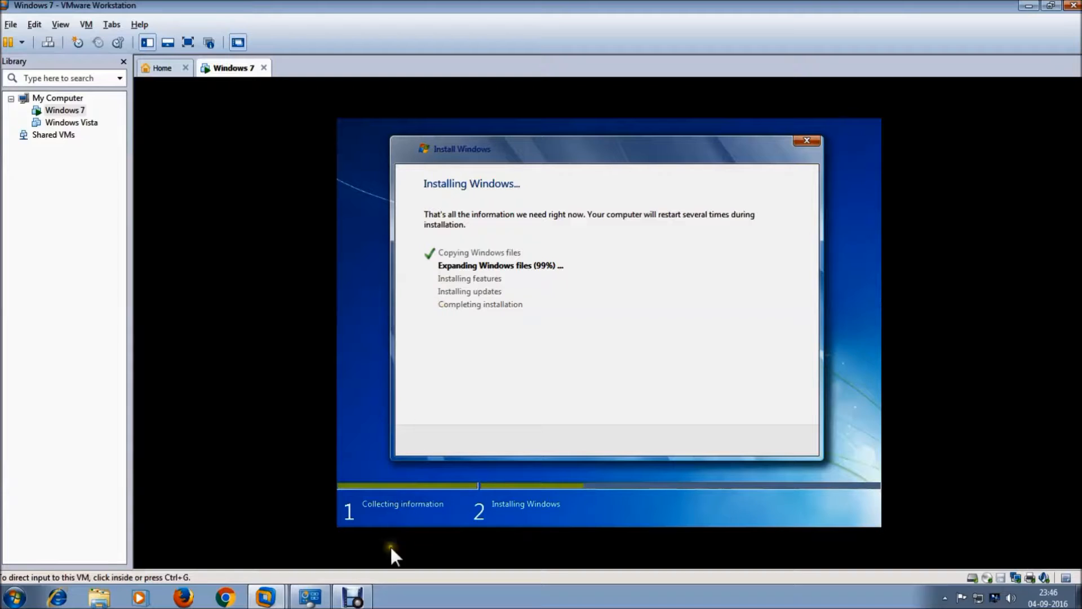
{"action": "left_click", "coordinate": [354, 598]}
{"action": "left_click", "coordinate": [397, 432]}
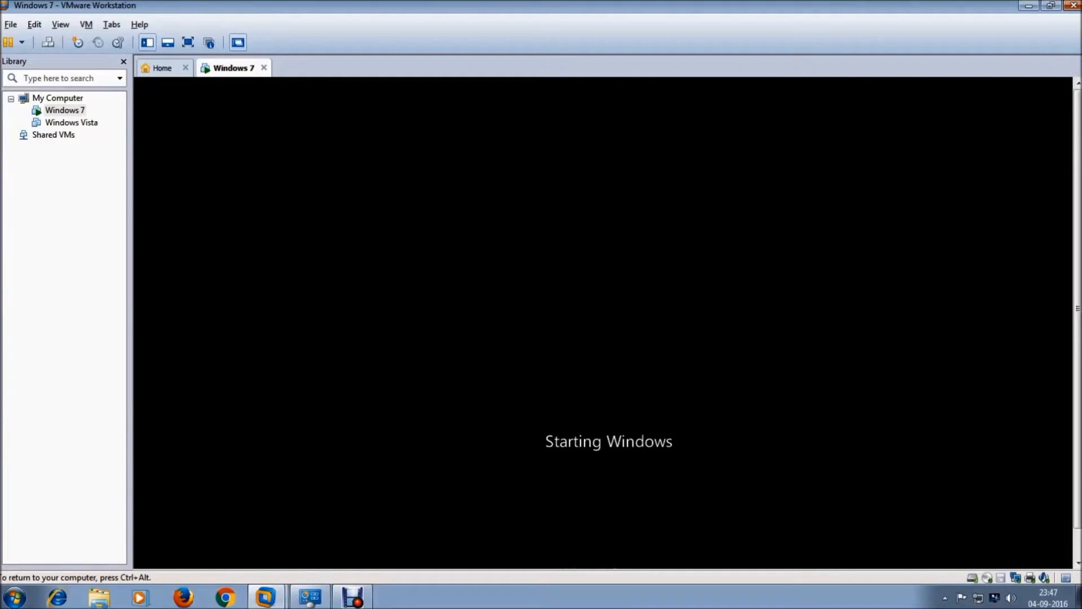
{"action": "key", "text": "ctrl+alt+Return"}
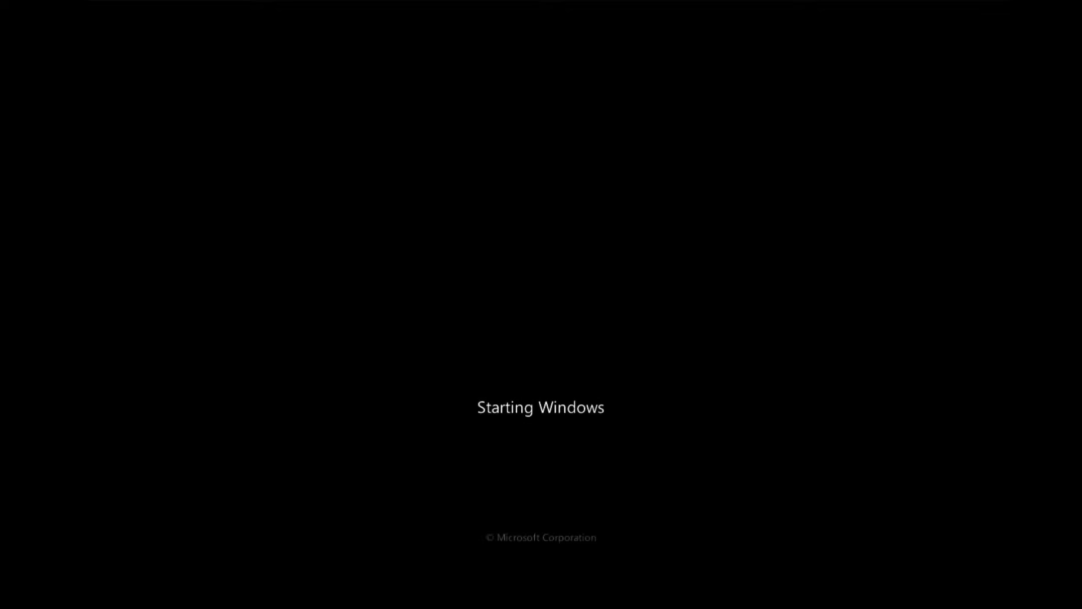
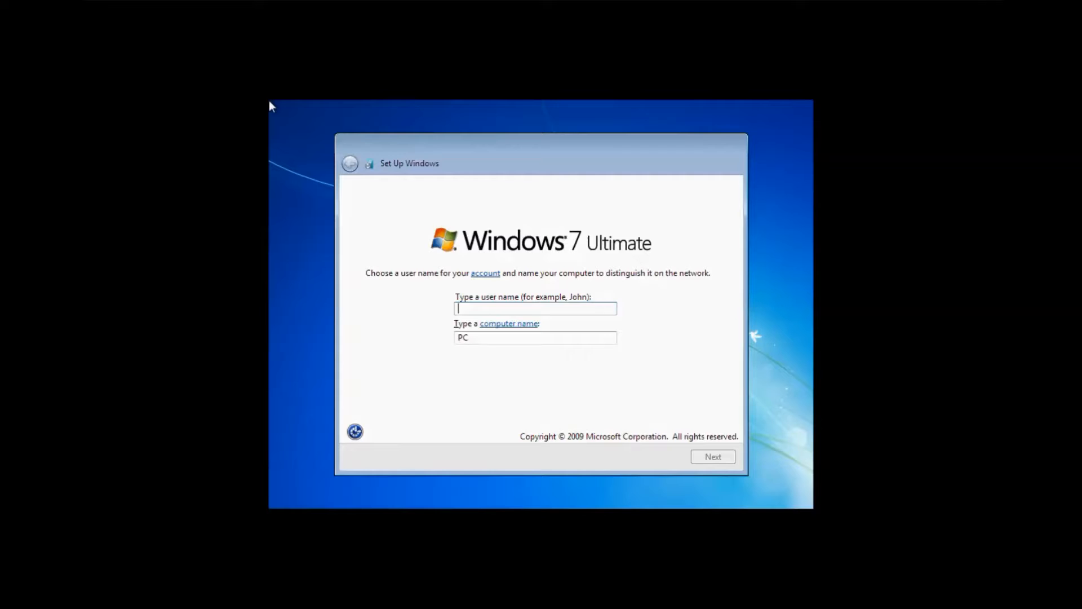
Enter the account's user name, keep the automatically suggested computer name, and continue the Windows setup.
{"action": "left_click", "coordinate": [470, 305]}
{"action": "left_click", "coordinate": [462, 333]}
{"action": "type", "text": "Rocky"}
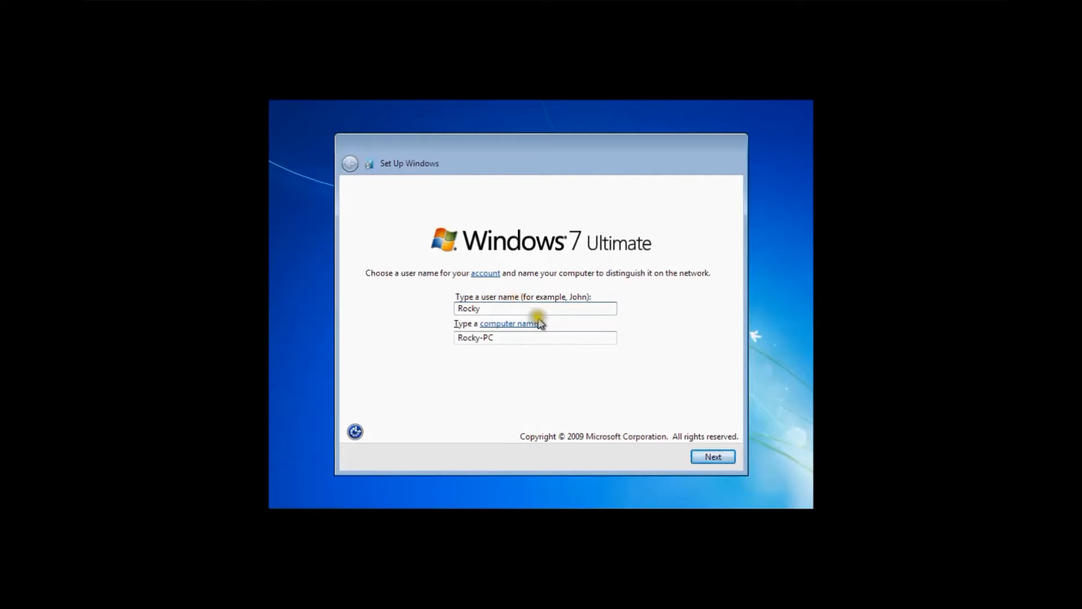
{"action": "left_click", "coordinate": [714, 457]}
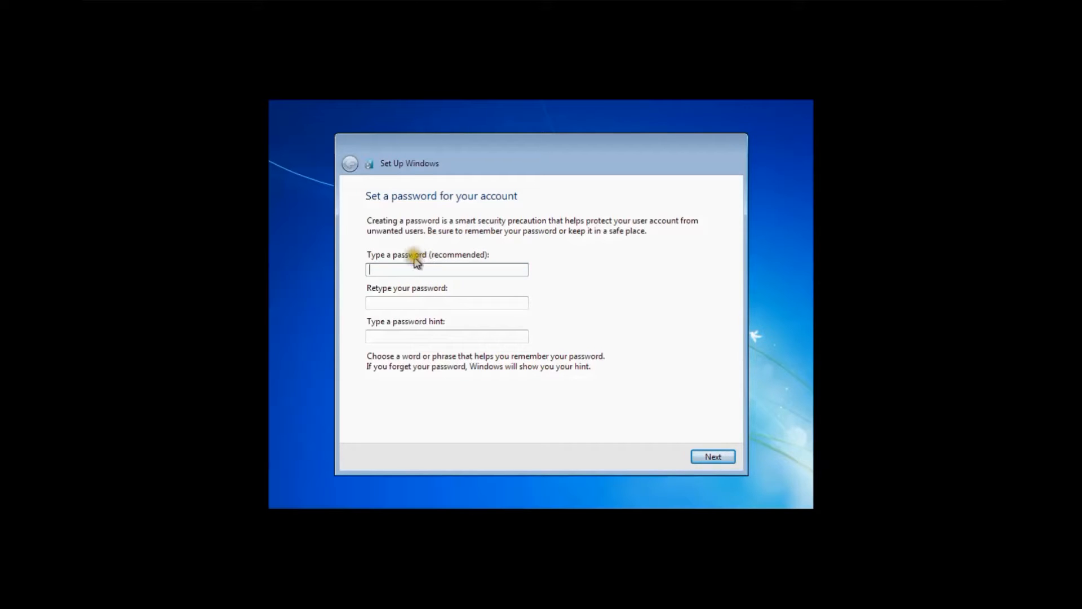
Leave the account password, its confirmation and the password hint blank, and continue.
{"action": "left_click", "coordinate": [450, 258]}
{"action": "left_click", "coordinate": [461, 296]}
{"action": "left_click", "coordinate": [446, 315]}
{"action": "left_click", "coordinate": [442, 335]}
{"action": "left_click", "coordinate": [458, 285]}
{"action": "left_click", "coordinate": [461, 299]}
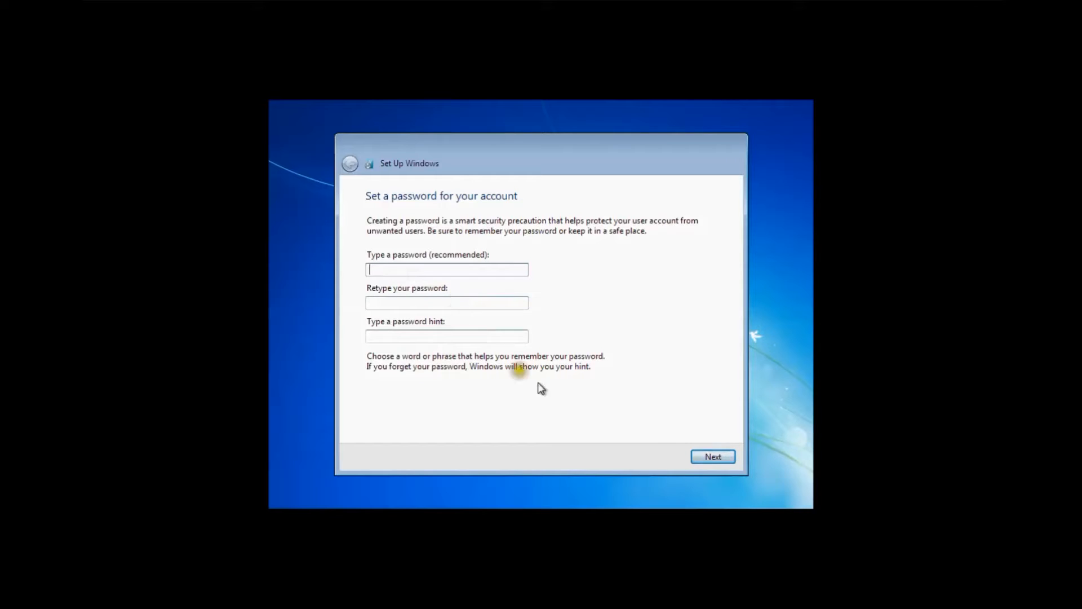
{"action": "left_click", "coordinate": [712, 458]}
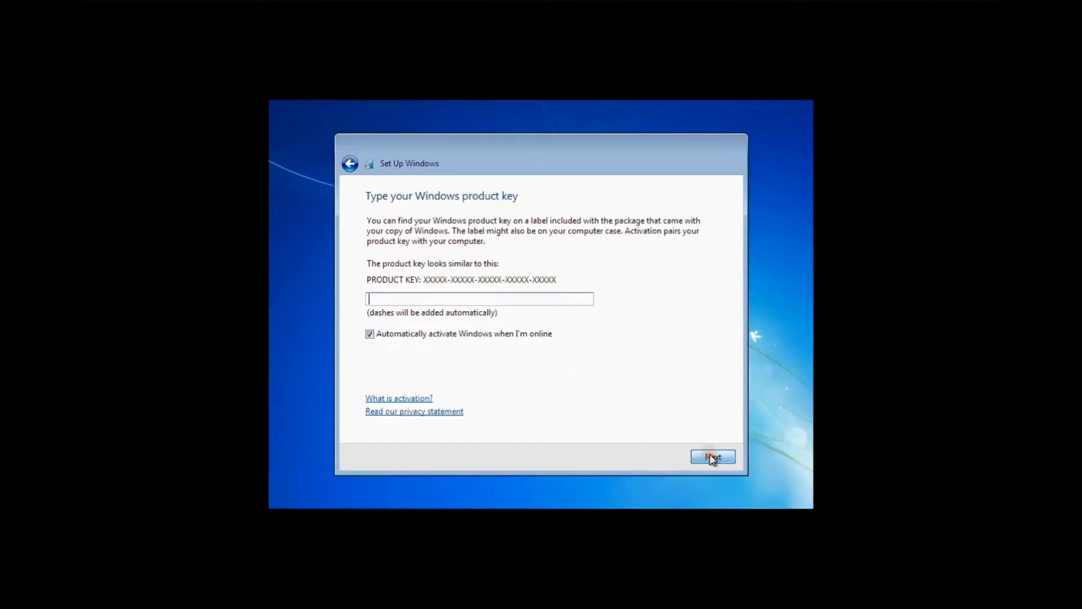
Turn off automatic Windows activation when online, leave the product key blank, and continue.
{"action": "left_click", "coordinate": [379, 297]}
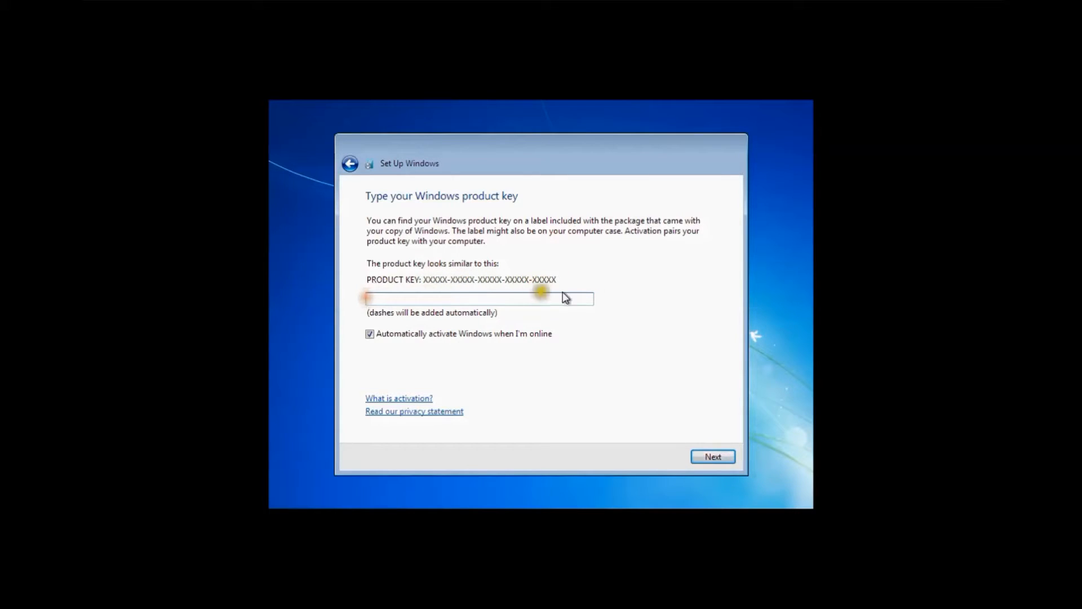
{"action": "left_click", "coordinate": [584, 297]}
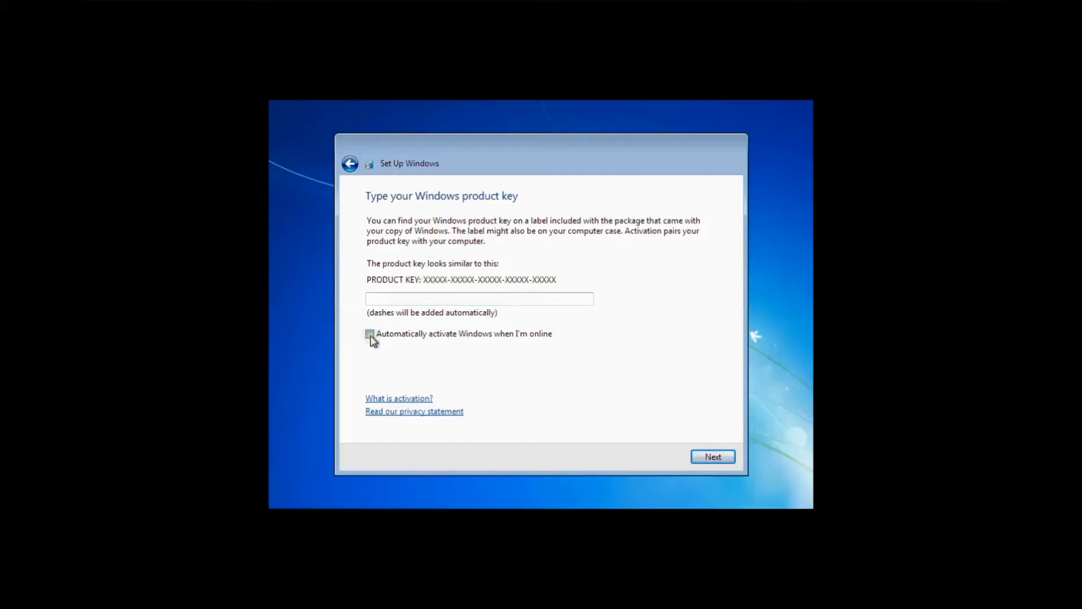
{"action": "left_click", "coordinate": [371, 334]}
{"action": "left_click", "coordinate": [419, 300]}
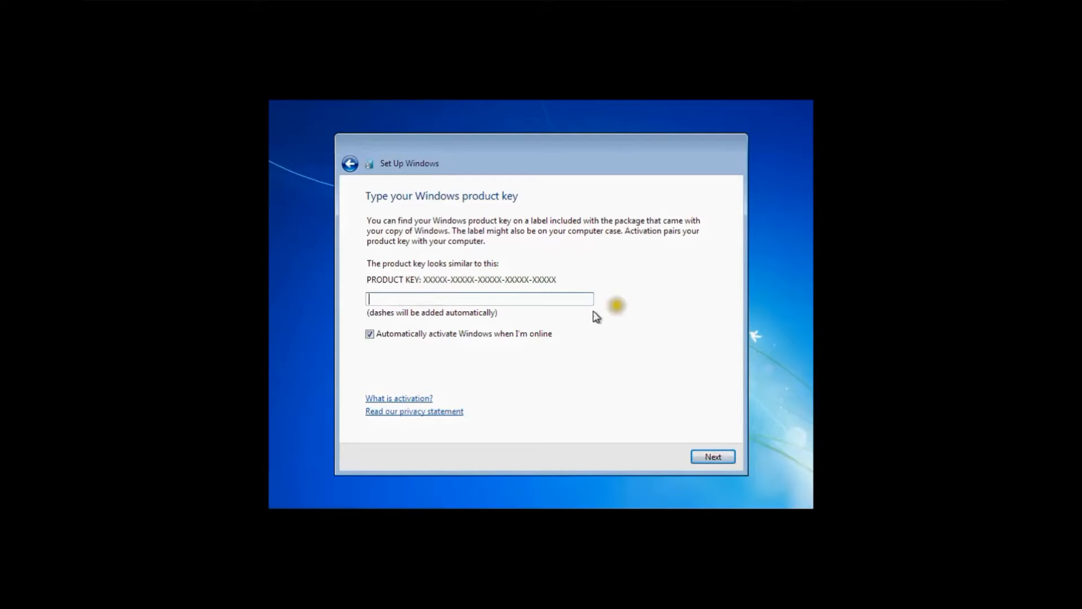
{"action": "left_click", "coordinate": [369, 334]}
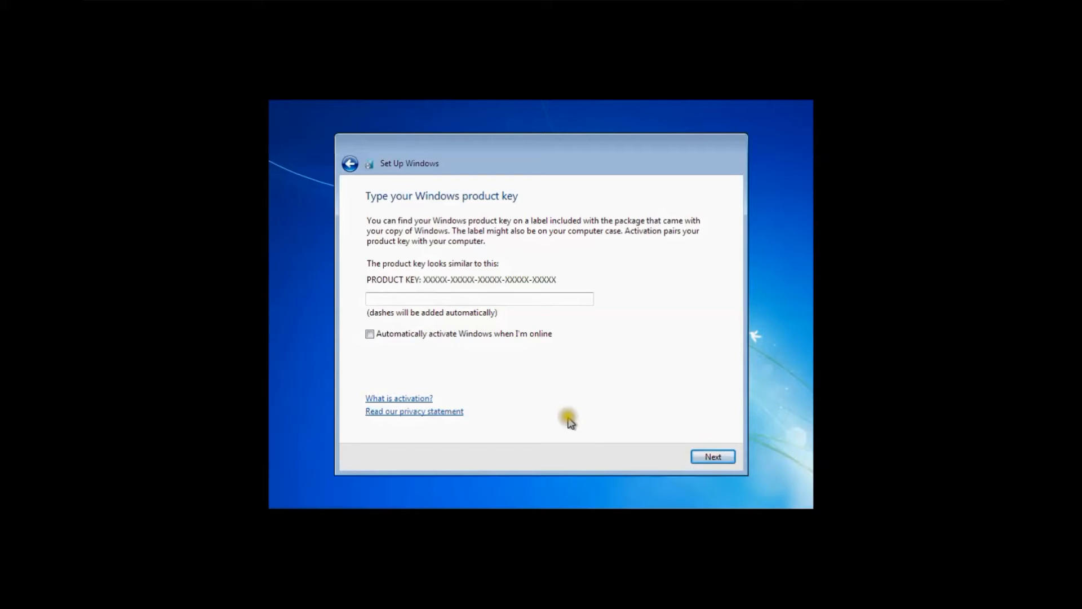
{"action": "left_click", "coordinate": [478, 300]}
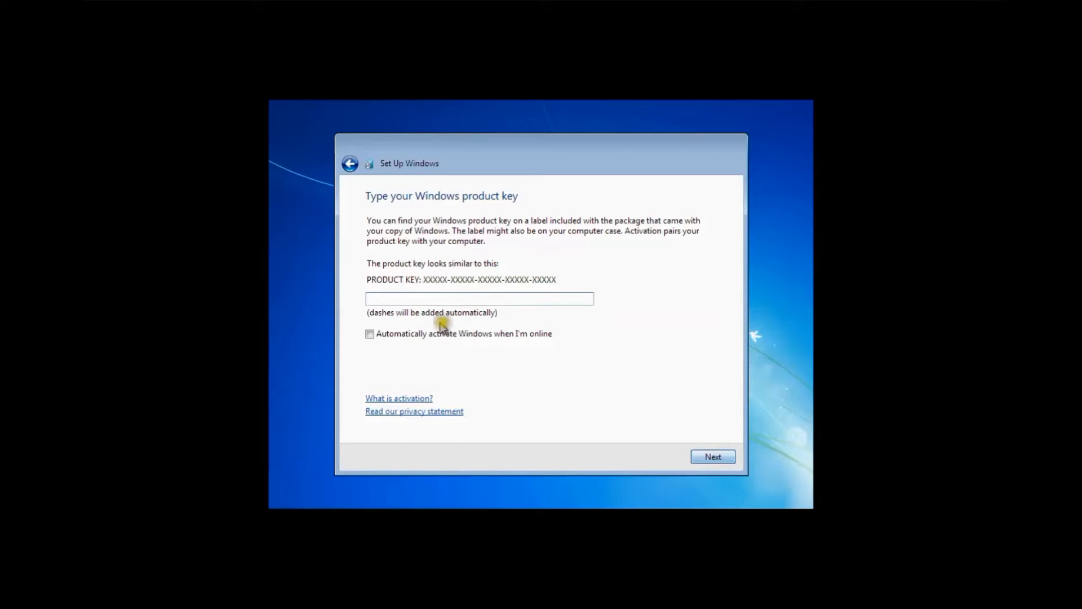
{"action": "left_click", "coordinate": [722, 458]}
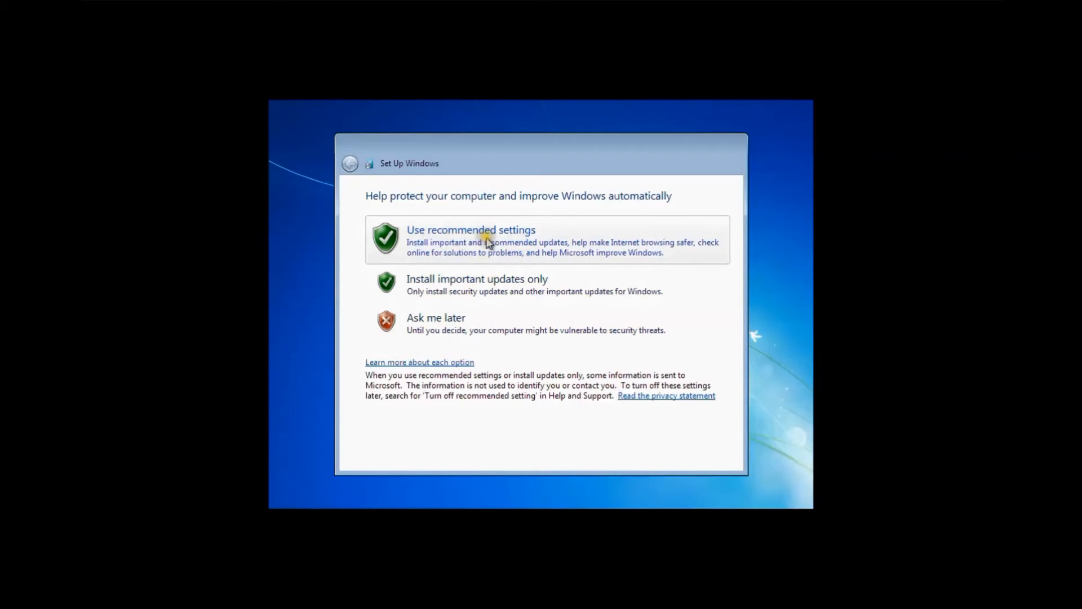
Choose Ask me later for the Windows update and protection settings.
{"action": "left_click", "coordinate": [423, 236]}
{"action": "left_click", "coordinate": [433, 327]}
{"action": "left_click", "coordinate": [433, 327]}
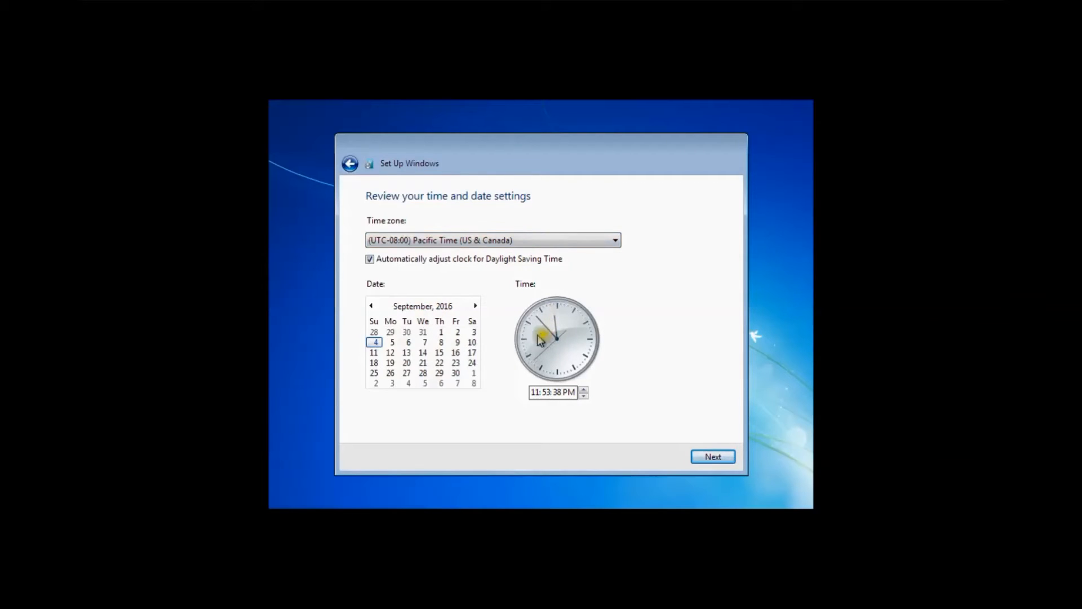
Set the time zone to (UTC+05:30) Chennai, Kolkata, Mumbai, New Delhi and accept the date and time settings.
{"action": "left_click", "coordinate": [490, 237]}
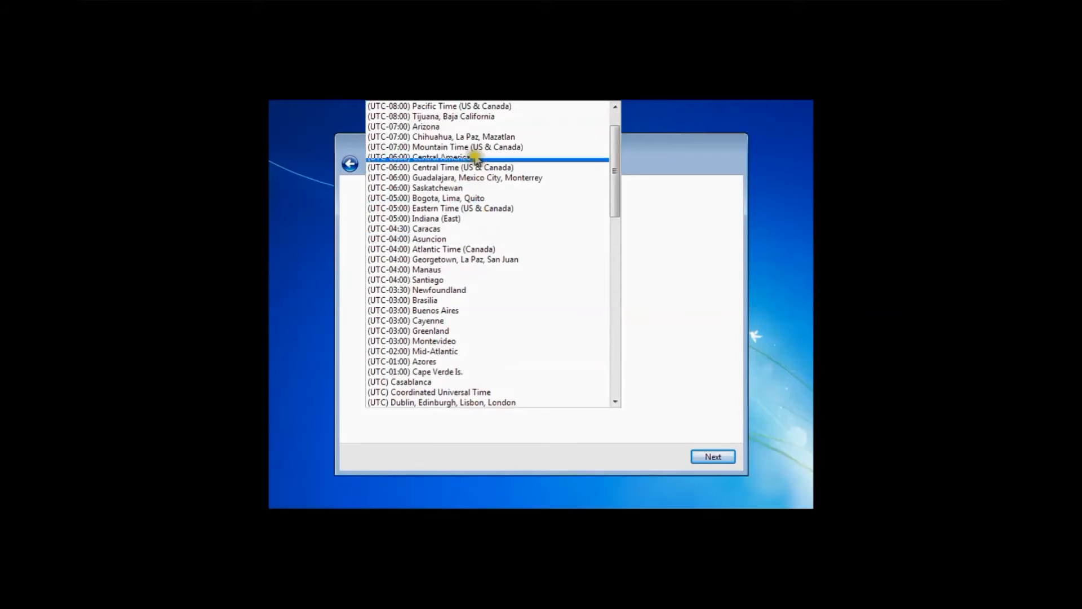
{"action": "left_click", "coordinate": [679, 311]}
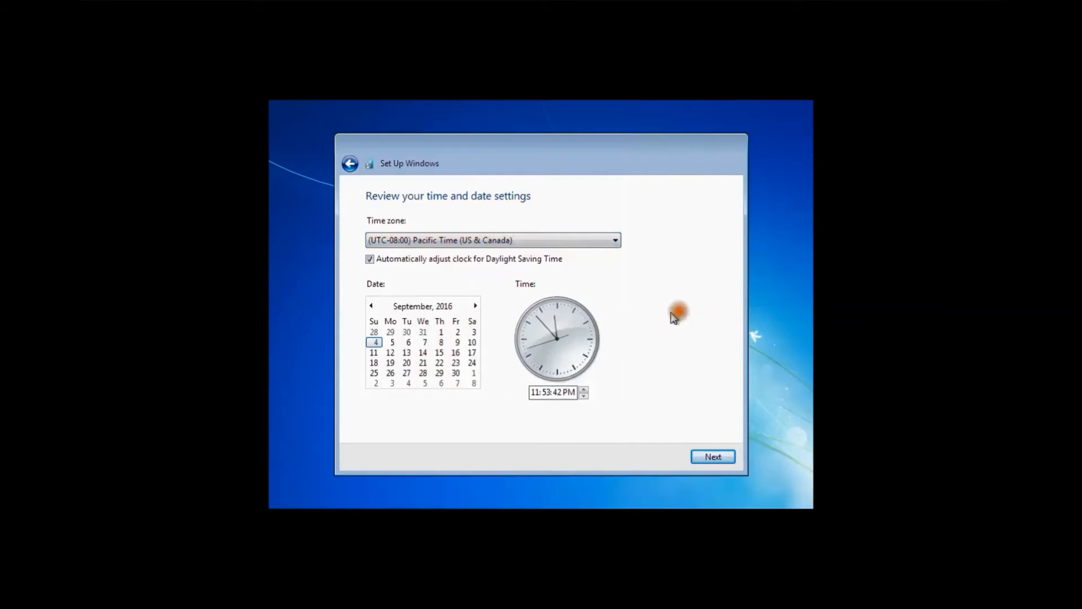
{"action": "left_click", "coordinate": [486, 239]}
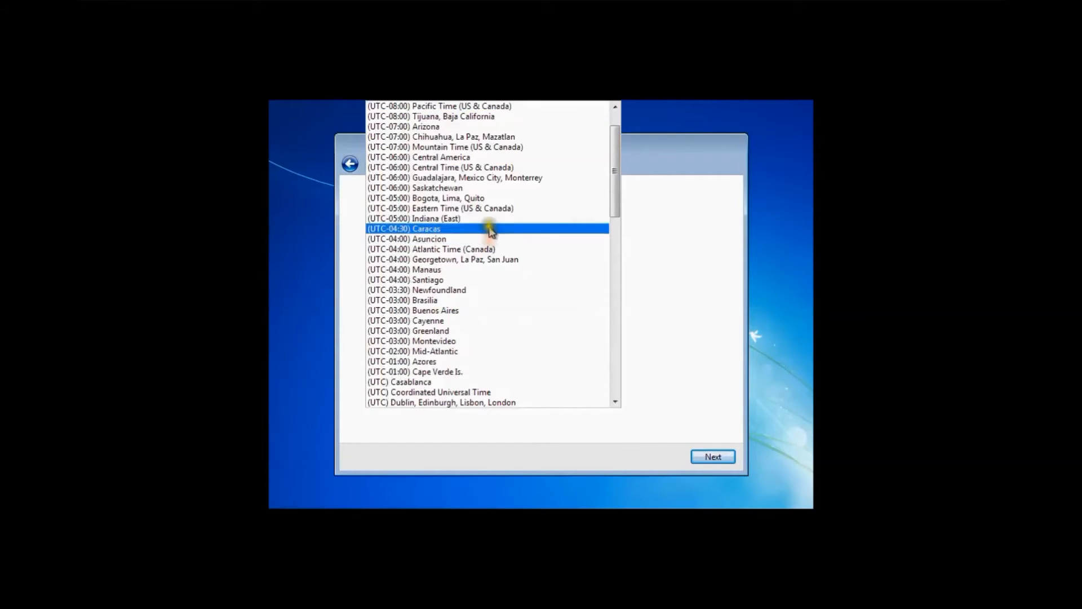
{"action": "scroll", "coordinate": [496, 313], "scroll_direction": "down", "scroll_amount": 2}
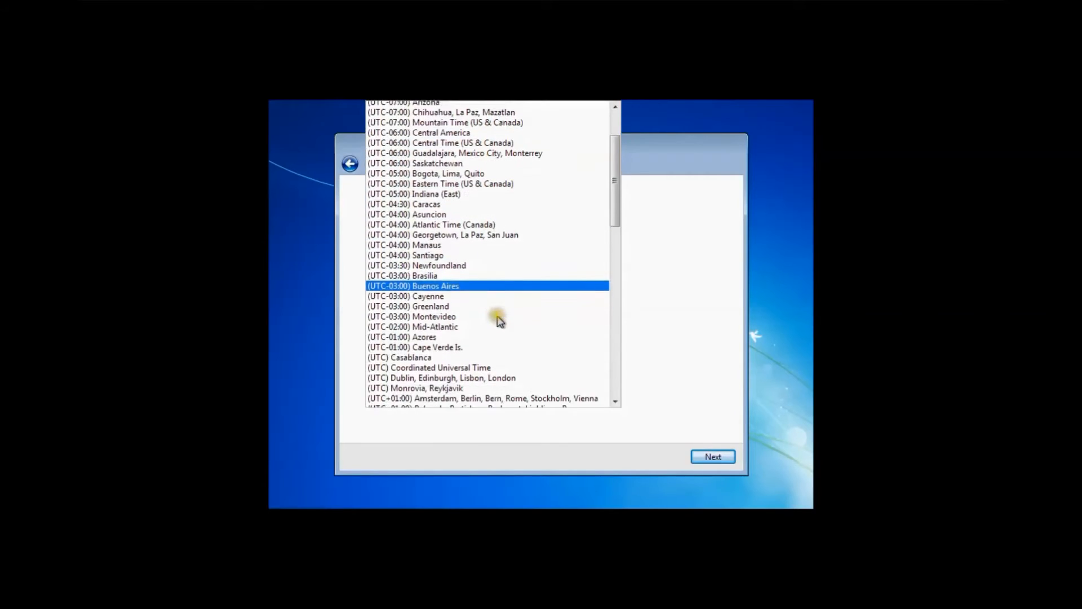
{"action": "scroll", "coordinate": [498, 318], "scroll_direction": "down", "scroll_amount": 3}
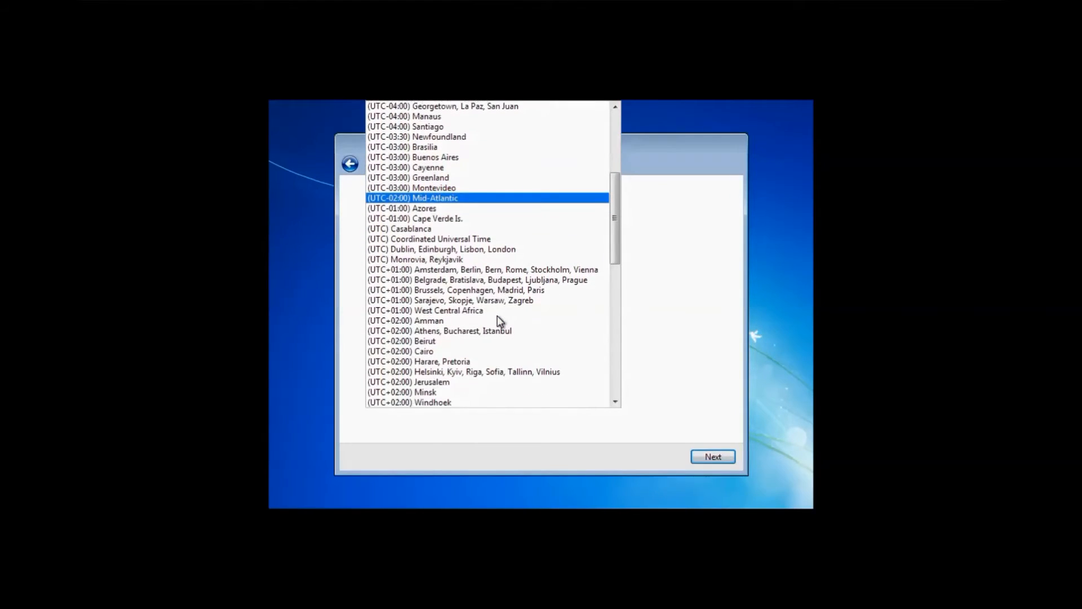
{"action": "scroll", "coordinate": [497, 317], "scroll_direction": "down", "scroll_amount": 4}
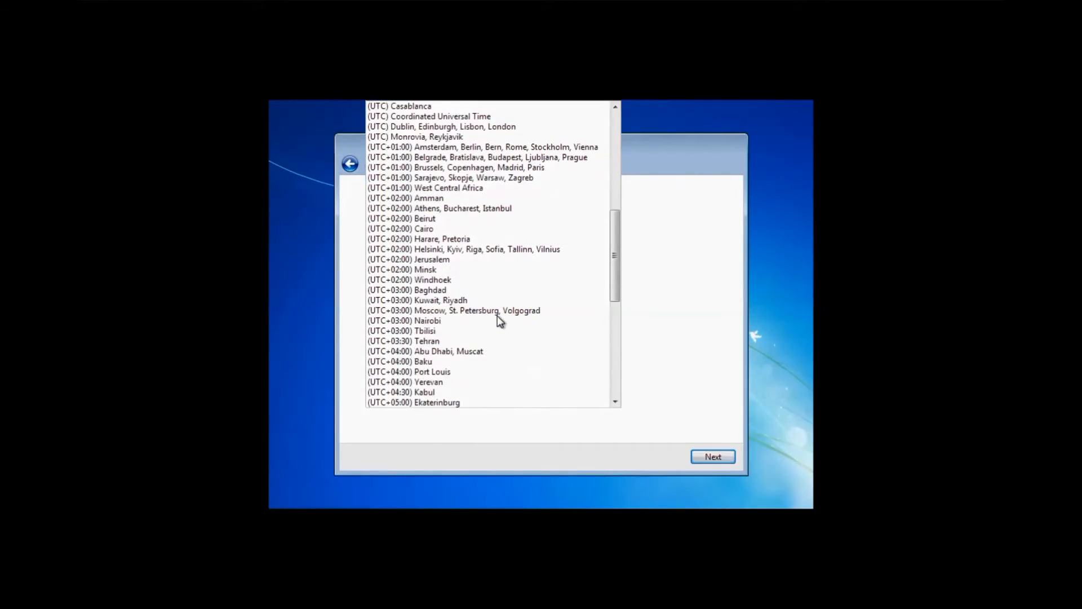
{"action": "scroll", "coordinate": [483, 332], "scroll_direction": "down", "scroll_amount": 2}
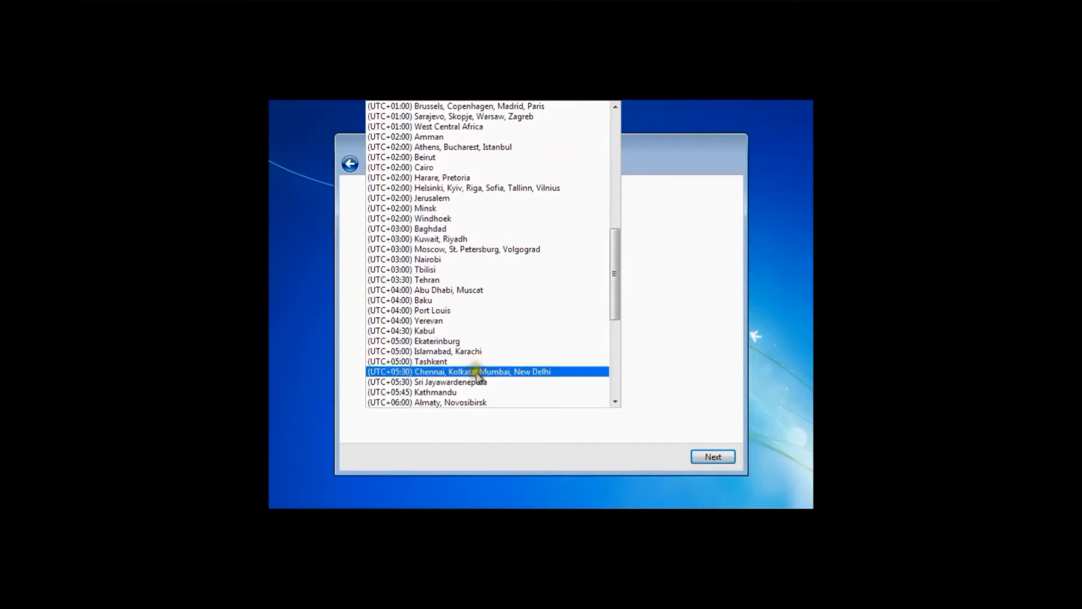
{"action": "left_click", "coordinate": [476, 373]}
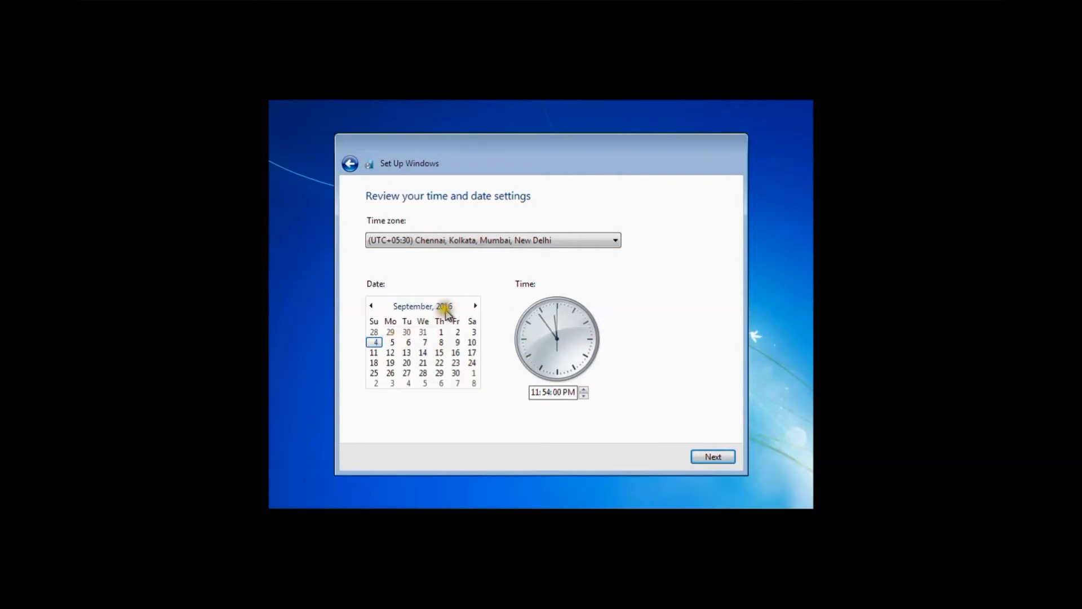
{"action": "left_click", "coordinate": [704, 455]}
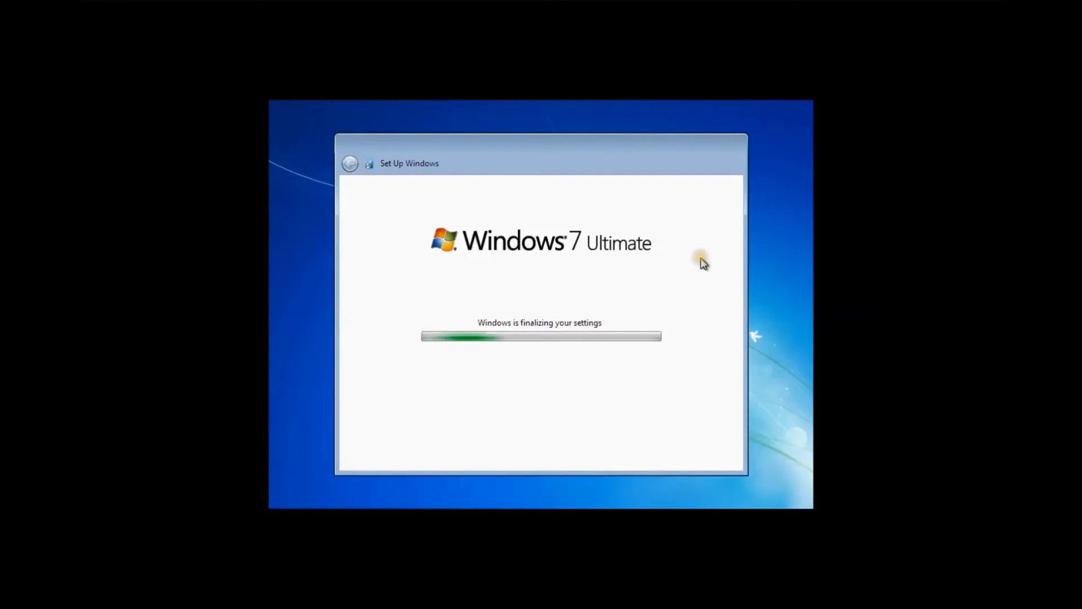
{"action": "key", "text": "shift+F10"}
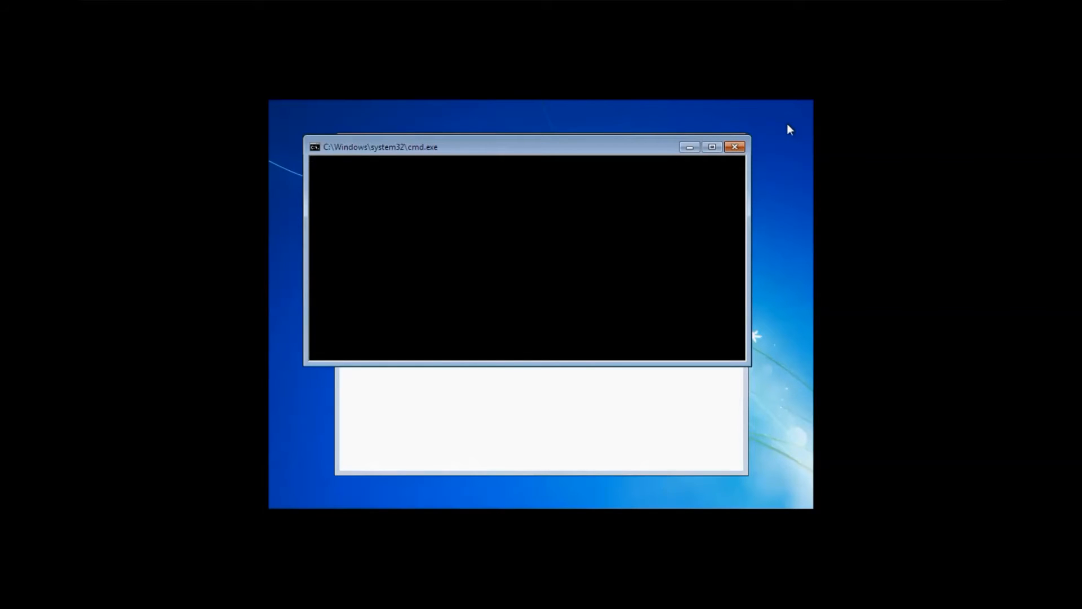
{"action": "left_click", "coordinate": [611, 409]}
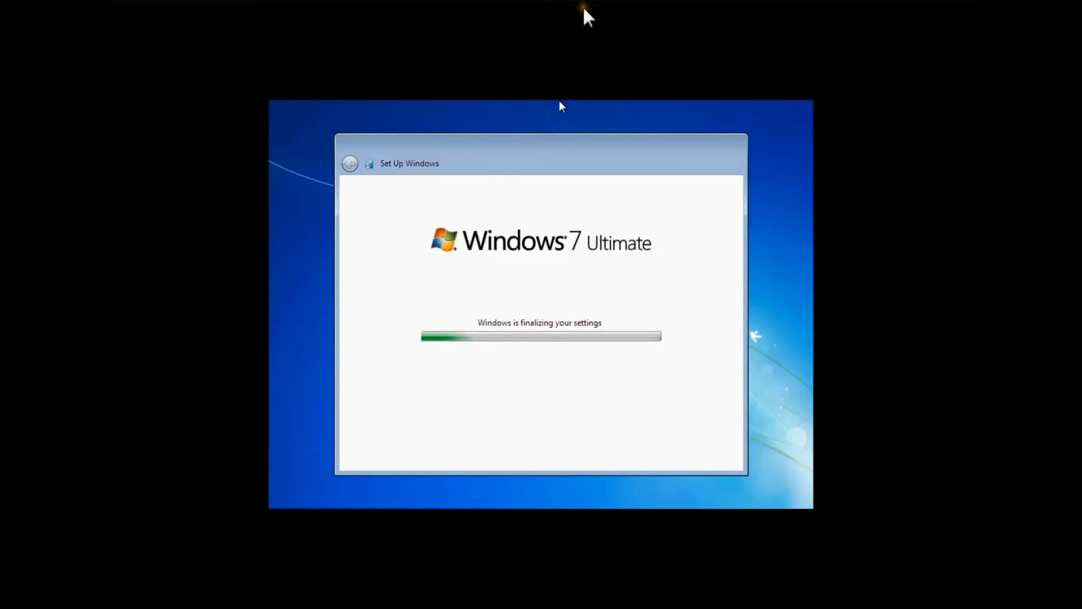
{"action": "mouse_move", "coordinate": [487, 152]}
{"action": "left_mouse_down"}
{"action": "mouse_move", "coordinate": [537, 284]}
{"action": "mouse_move", "coordinate": [481, 185]}
{"action": "mouse_move", "coordinate": [481, 146]}
{"action": "left_mouse_up"}
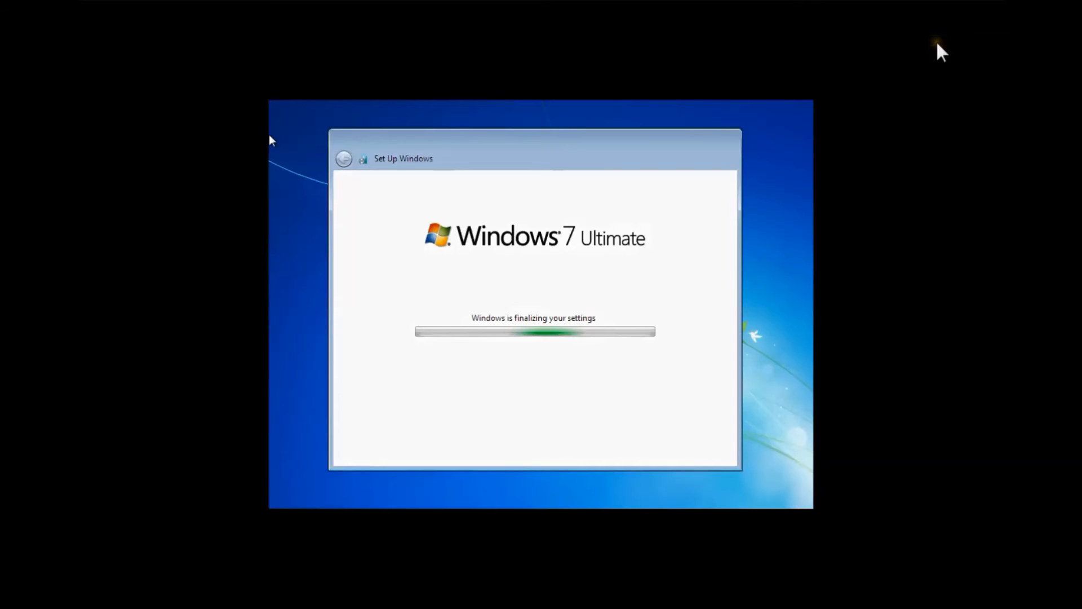
{"action": "mouse_move", "coordinate": [277, 7]}
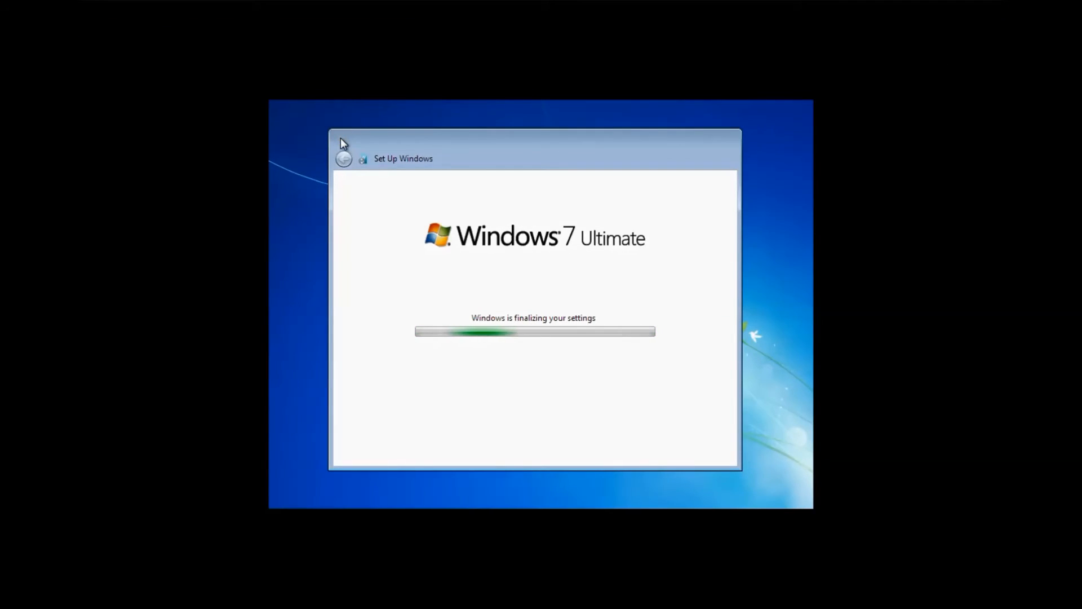
{"action": "mouse_move", "coordinate": [444, 3]}
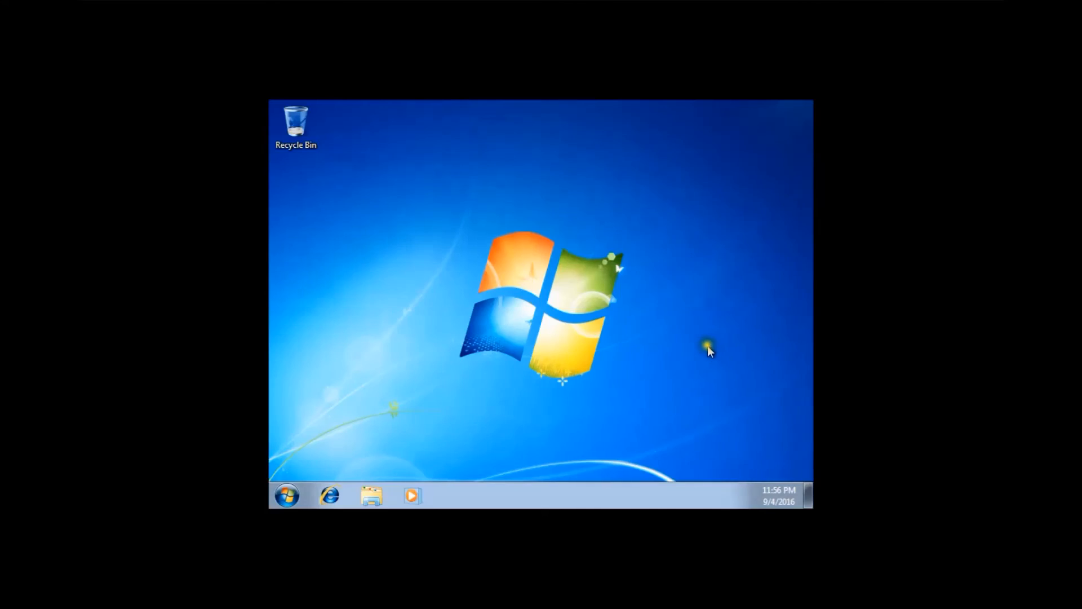
Refresh the newly installed Windows 7 desktop several times.
{"action": "right_click", "coordinate": [383, 129]}
{"action": "left_click", "coordinate": [415, 165]}
{"action": "right_click", "coordinate": [415, 165]}
{"action": "left_click", "coordinate": [442, 202]}
{"action": "right_click", "coordinate": [451, 203]}
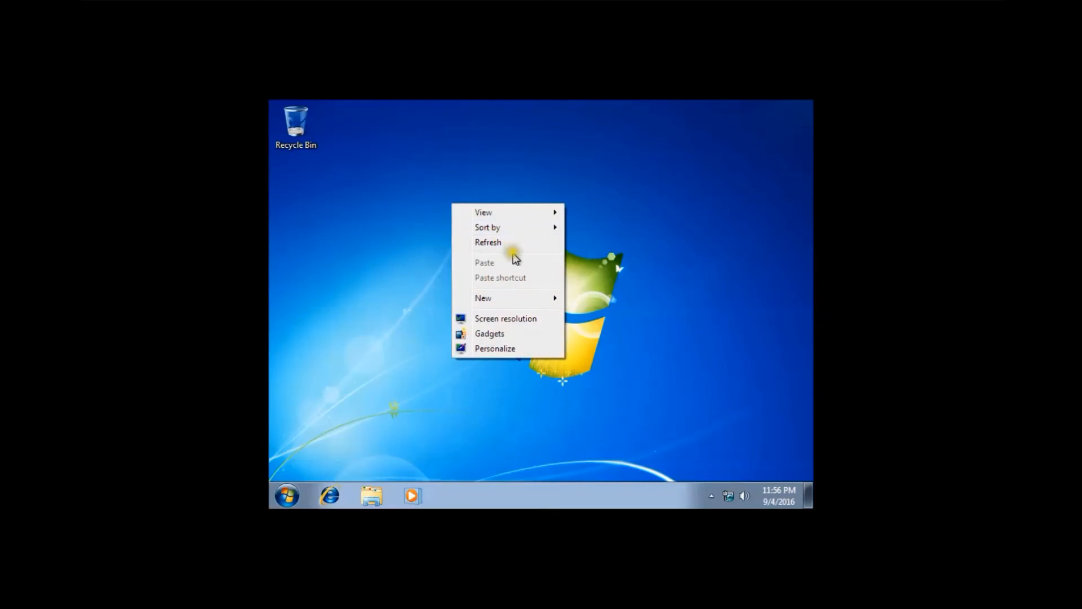
{"action": "left_click", "coordinate": [510, 243]}
{"action": "right_click", "coordinate": [428, 147]}
{"action": "left_click", "coordinate": [462, 186]}
{"action": "right_click", "coordinate": [463, 180]}
{"action": "left_click", "coordinate": [503, 219]}
{"action": "right_click", "coordinate": [452, 172]}
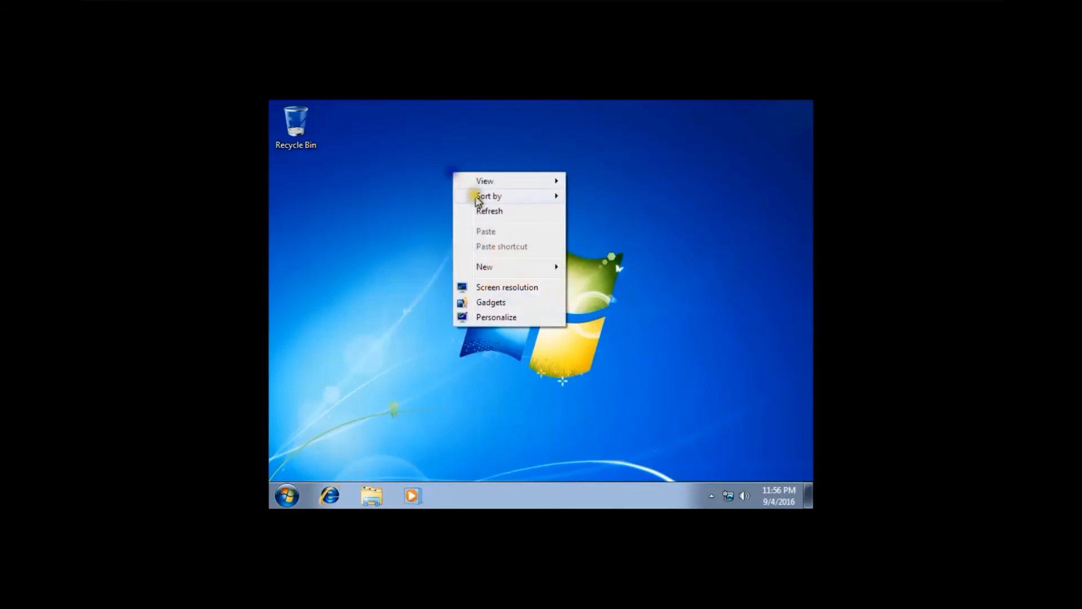
{"action": "left_click", "coordinate": [488, 211]}
{"action": "right_click", "coordinate": [490, 208]}
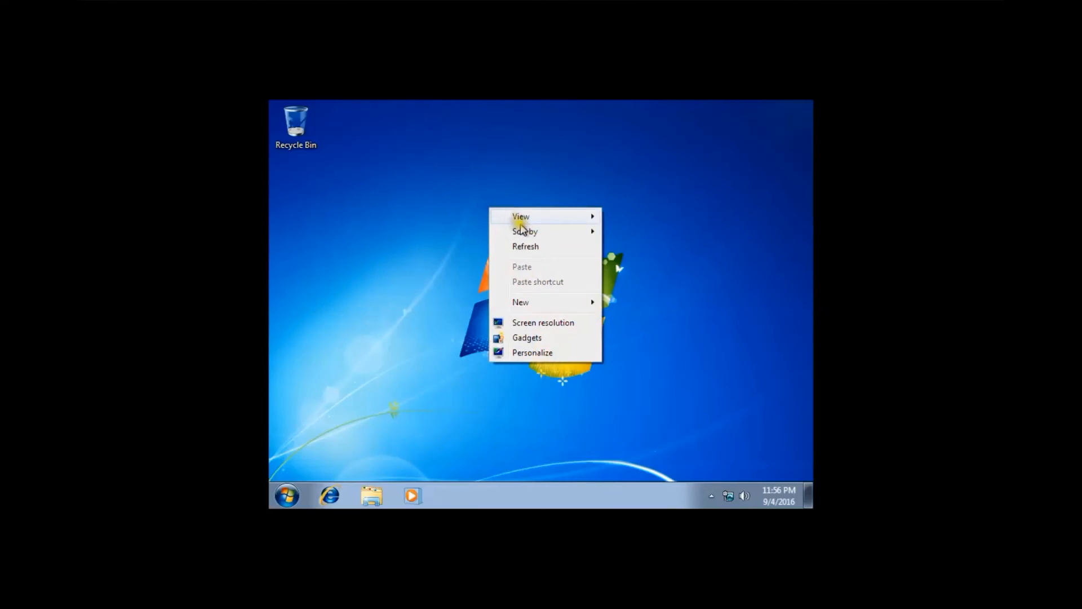
{"action": "left_click", "coordinate": [525, 246]}
{"action": "right_click", "coordinate": [396, 144]}
{"action": "left_click", "coordinate": [443, 184]}
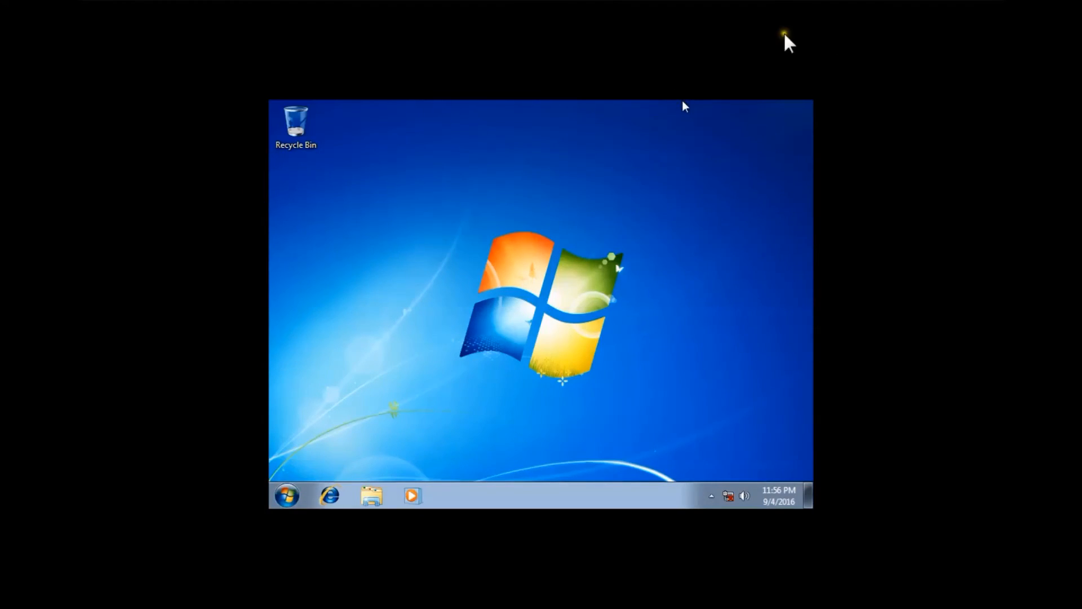
Take the virtual machine out of full-screen mode, then minimize the VMware Workstation window and restore it.
{"action": "mouse_move", "coordinate": [850, 2]}
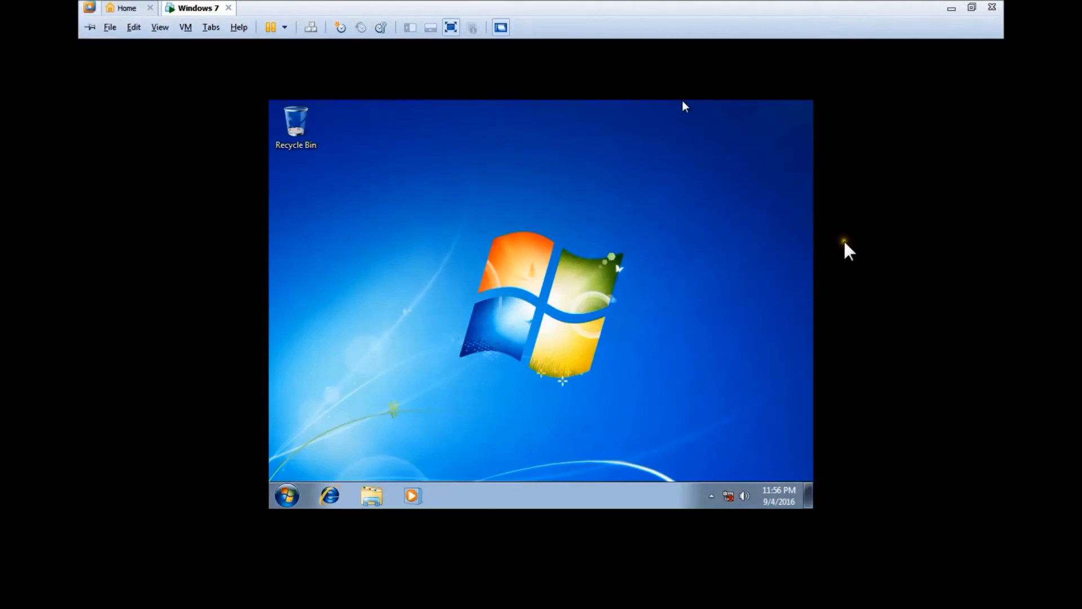
{"action": "key", "text": "ctrl+alt+Return"}
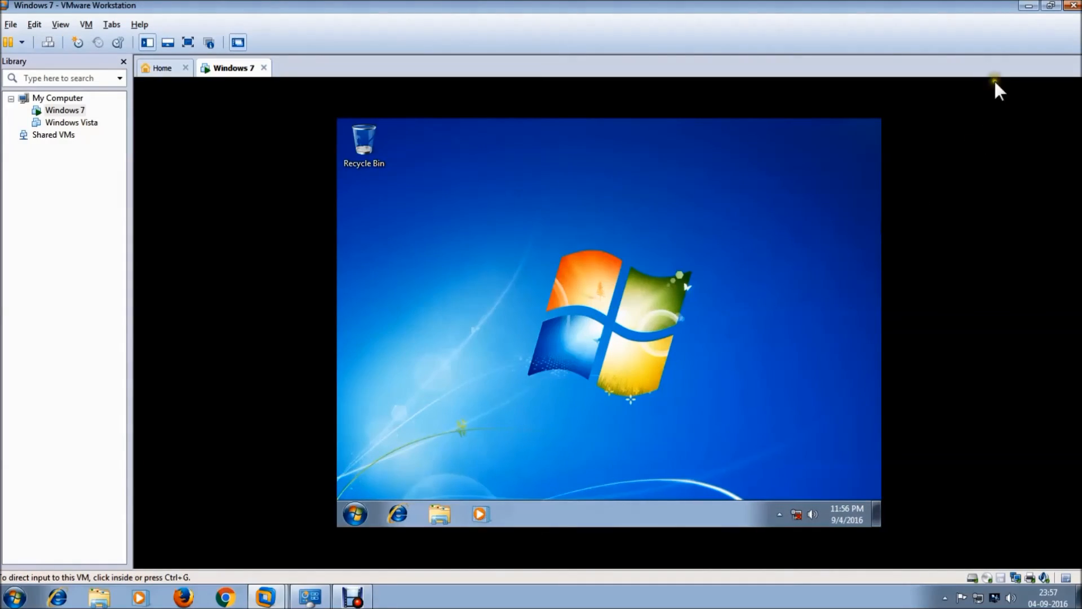
{"action": "left_click", "coordinate": [1023, 5]}
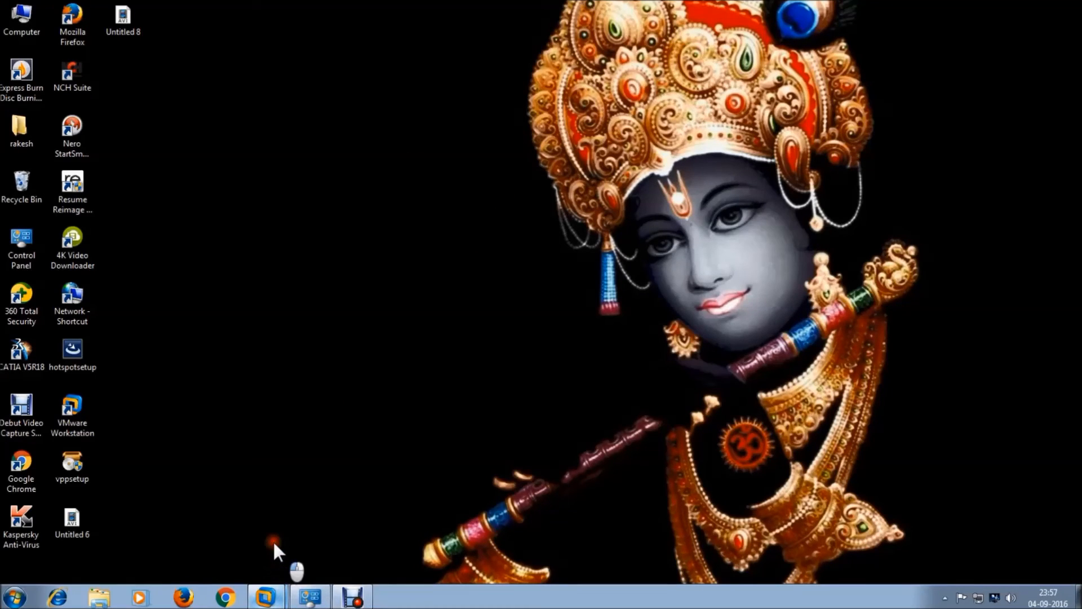
{"action": "left_click", "coordinate": [266, 597]}
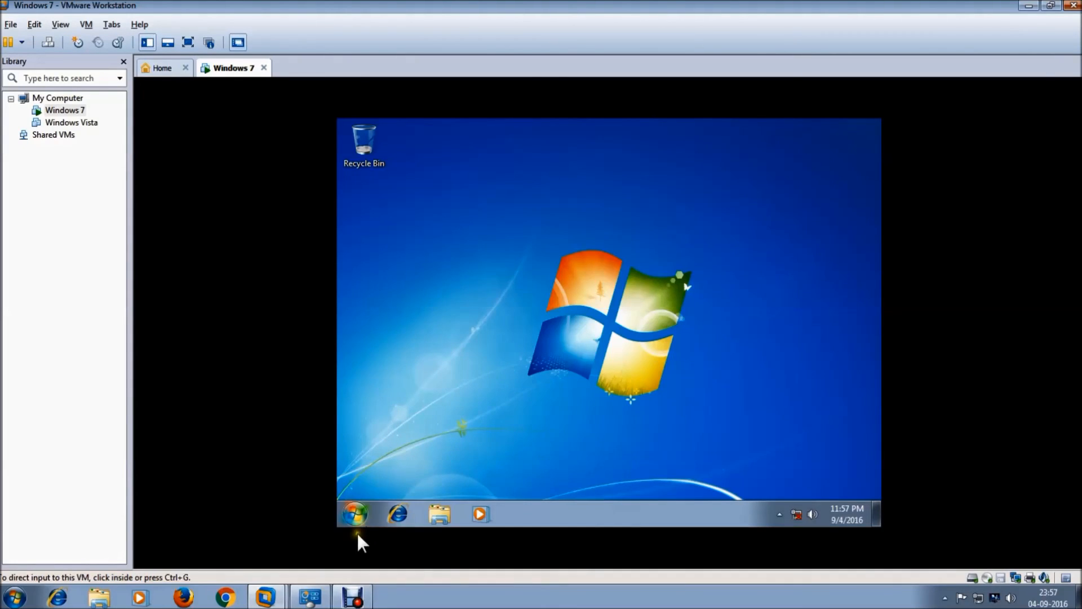
View the Start menu of the Windows 7 virtual machine and close it again.
{"action": "left_click", "coordinate": [355, 514]}
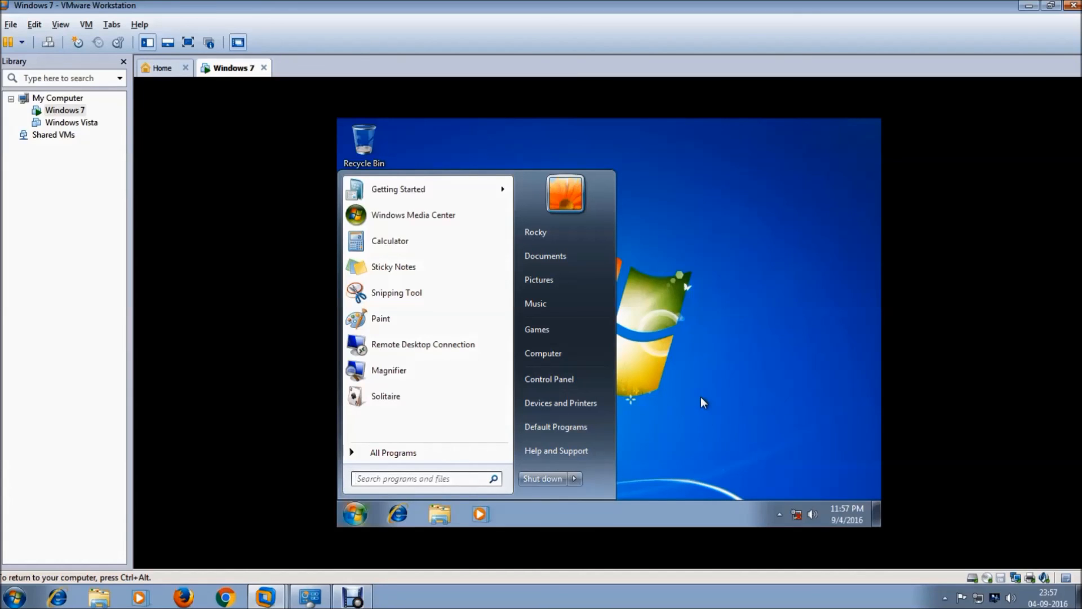
{"action": "left_click", "coordinate": [683, 421]}
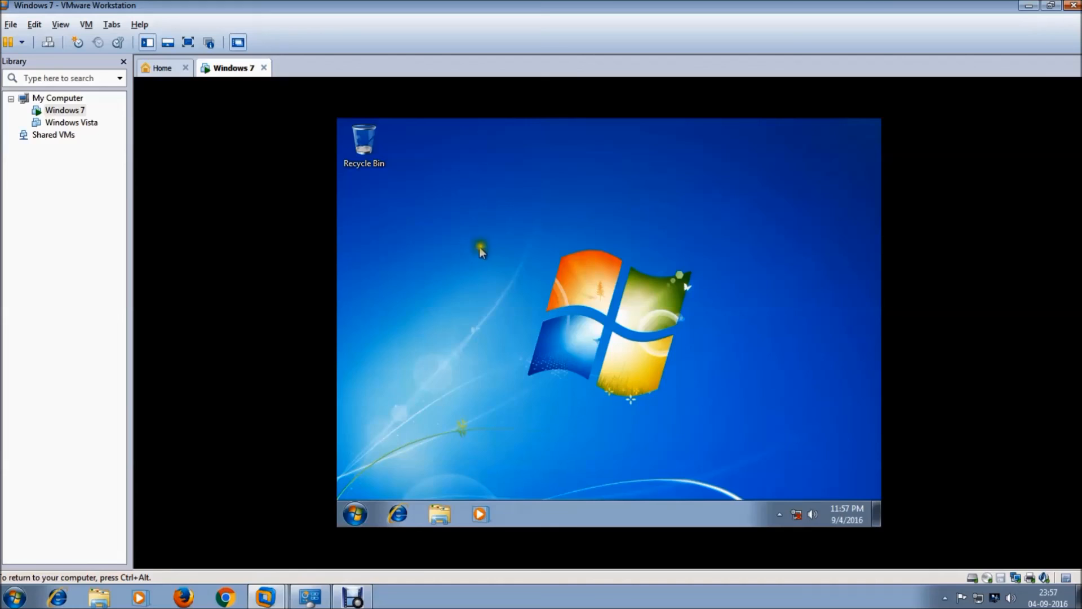
{"action": "left_click", "coordinate": [702, 237]}
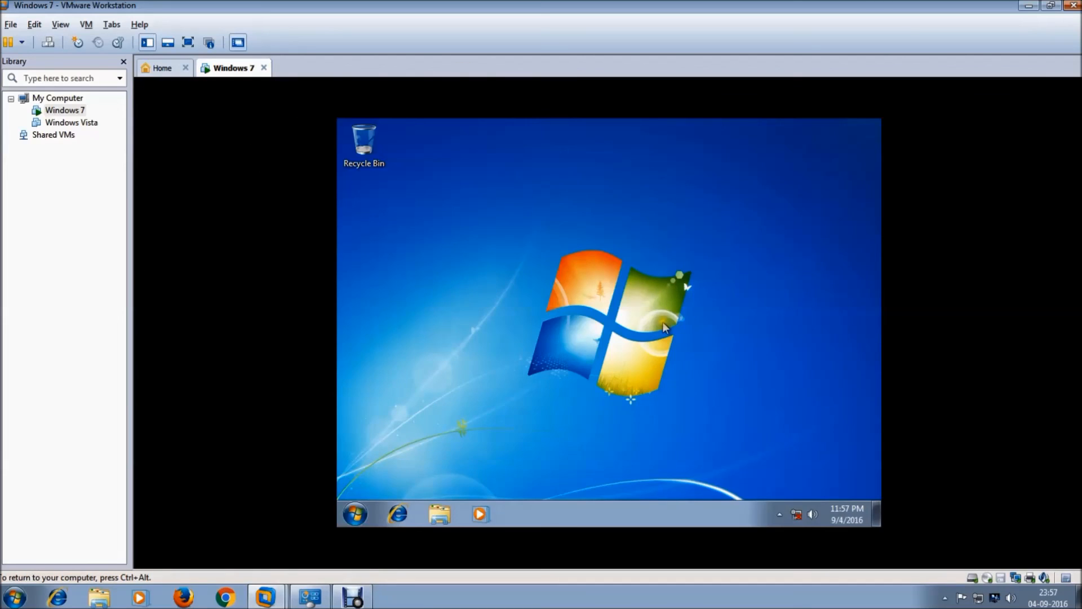